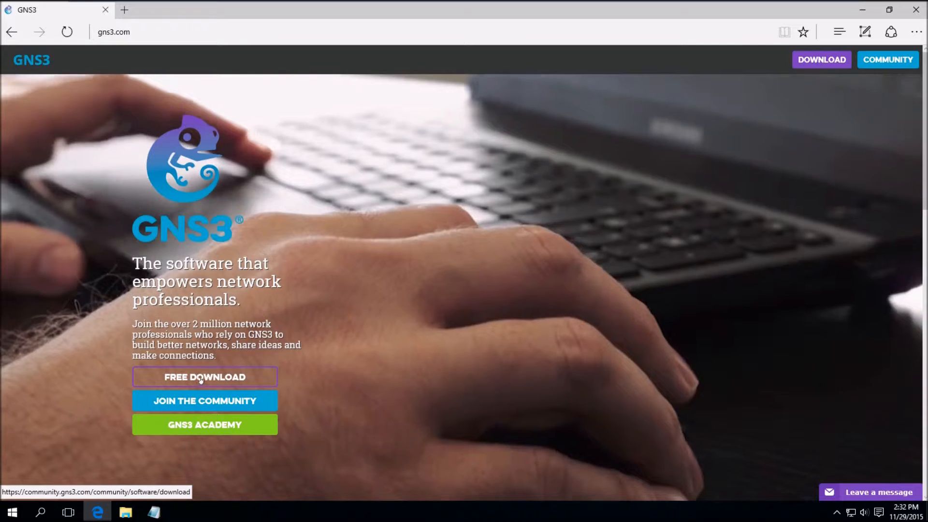
Follow the GNS3 free download to the community login page, then close Edge
click(203, 377)
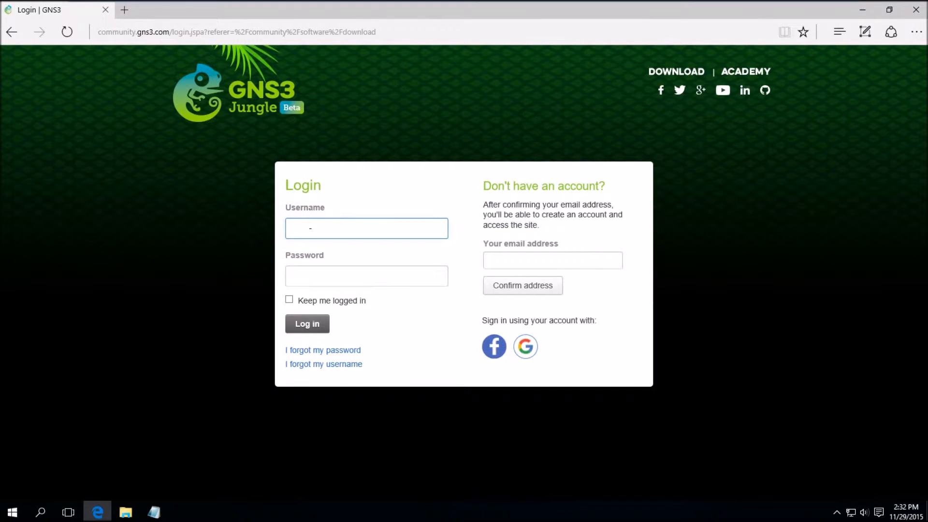
click(508, 260)
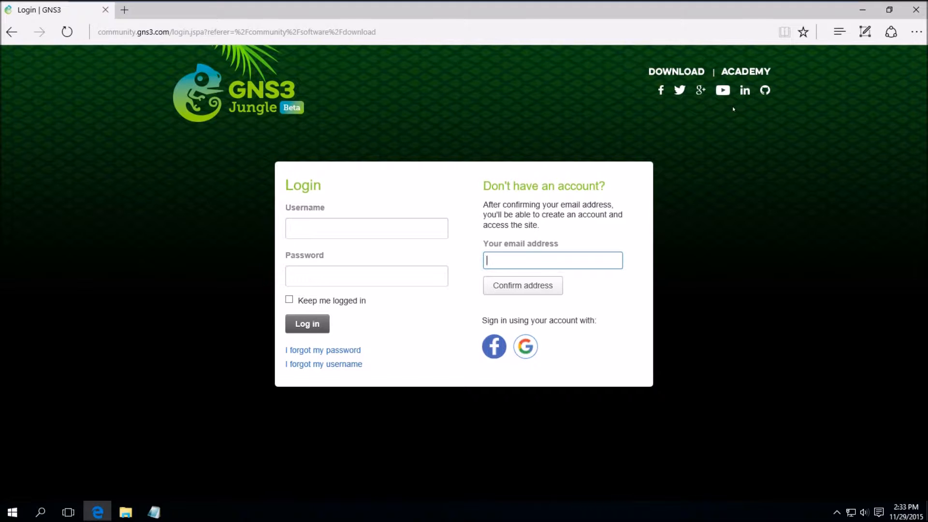
click(920, 10)
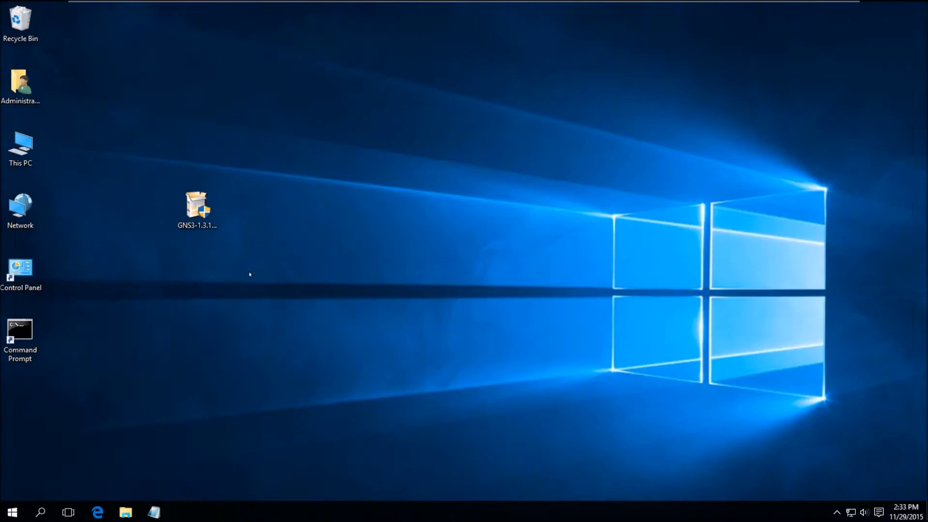
Launch the GNS3-1.3.11-all-in-one installer from the desktop and approve the UAC prompt
click(200, 211)
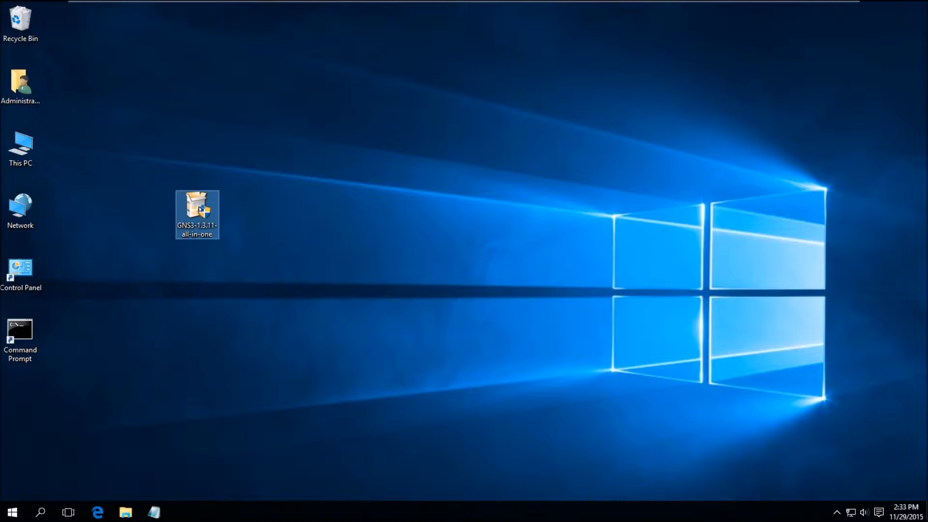
double_click(200, 209)
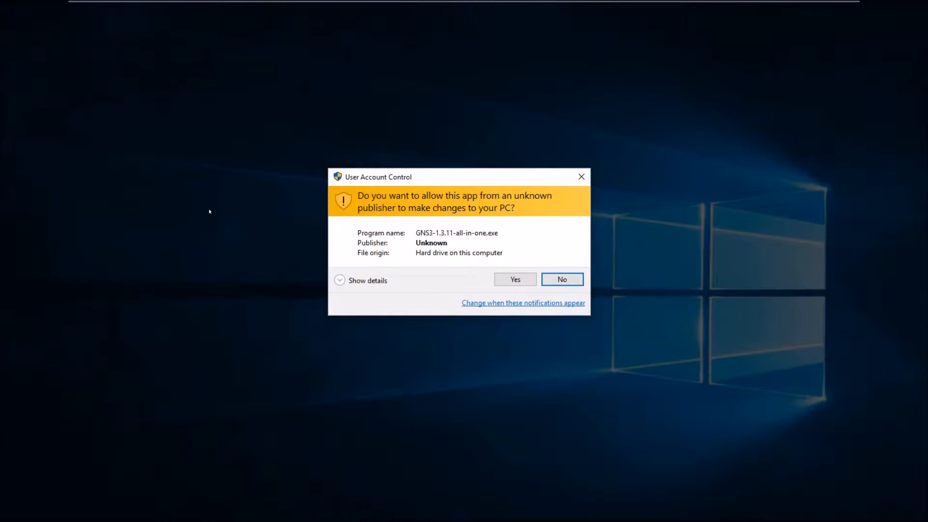
click(515, 279)
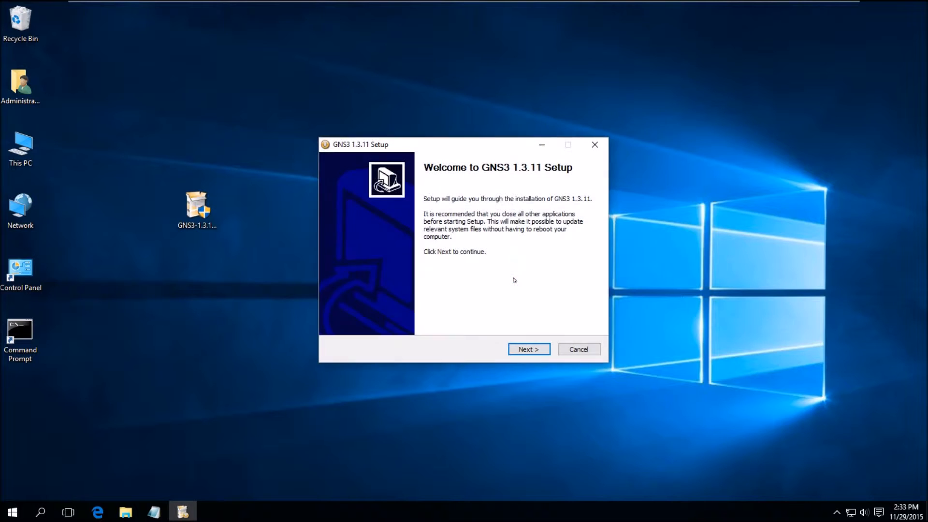
Accept the GNS3 licence and install with all components to C:\Program Files\GNS3
click(526, 349)
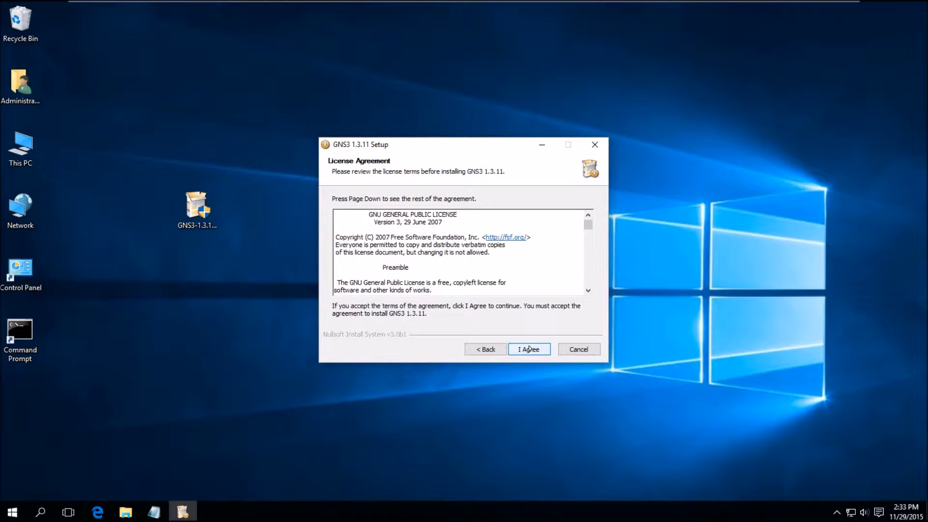
click(530, 348)
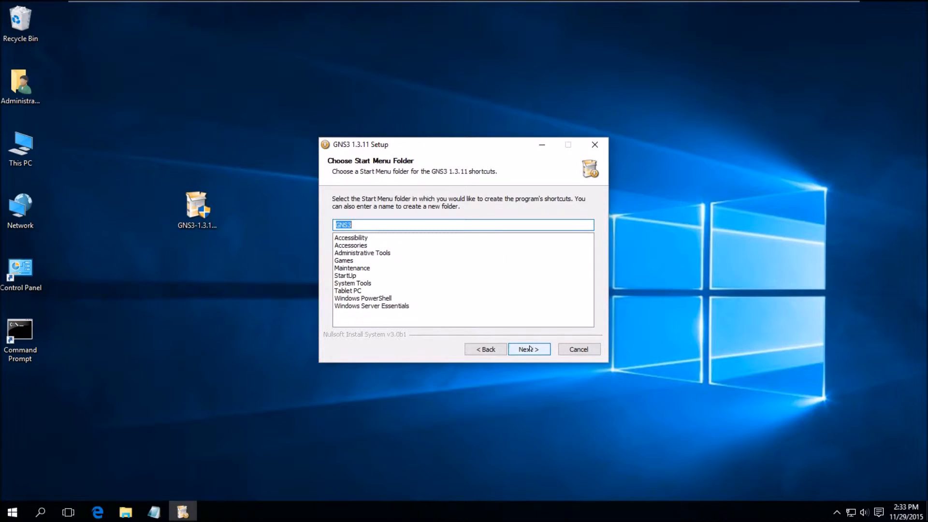
click(530, 348)
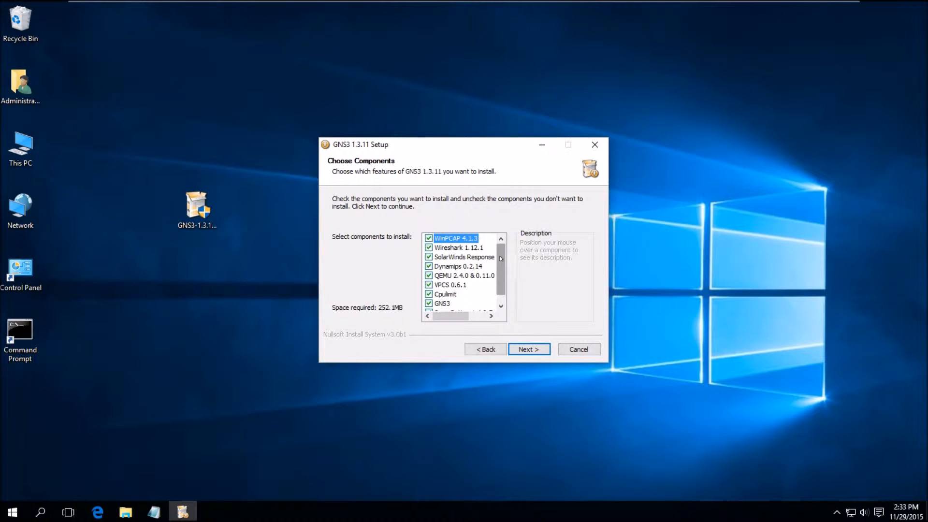
scroll(501, 259, down, 1)
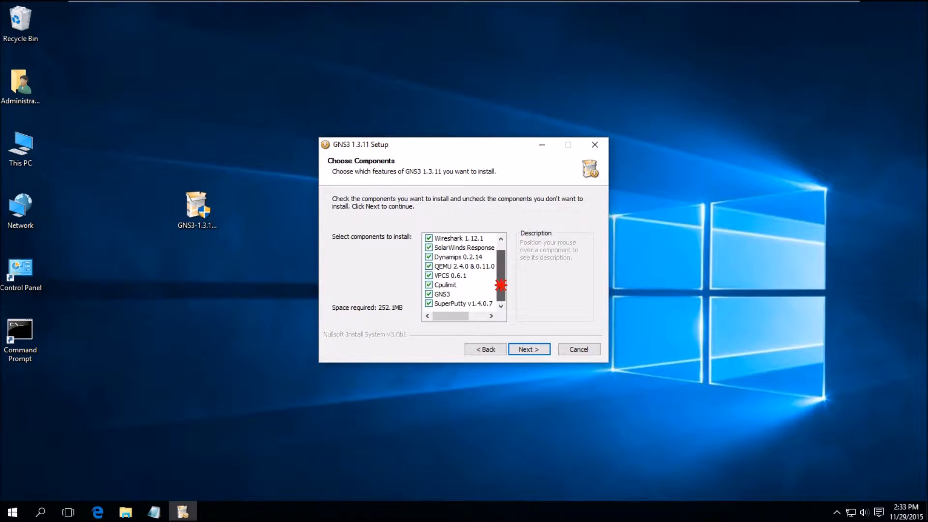
click(535, 350)
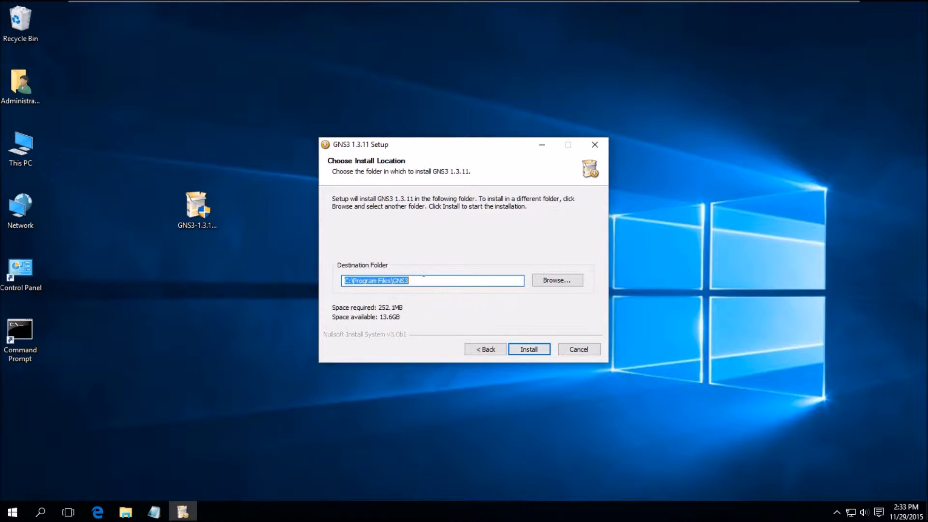
click(415, 280)
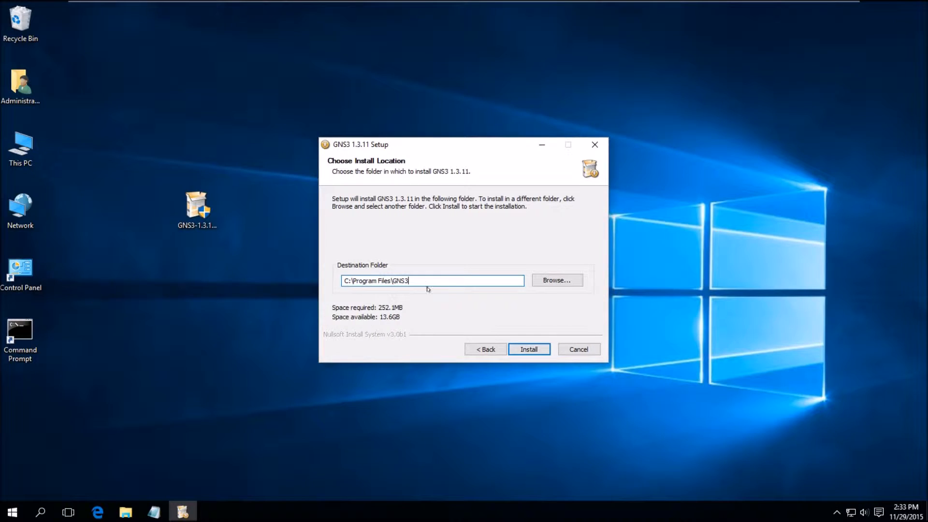
click(527, 348)
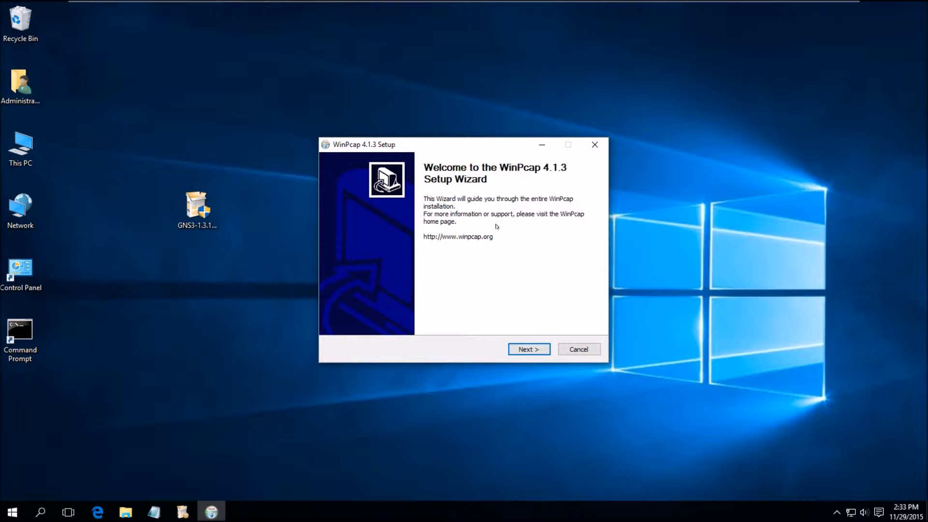
Accept the WinPcap licence and untick automatically starting the driver at boot time
click(530, 349)
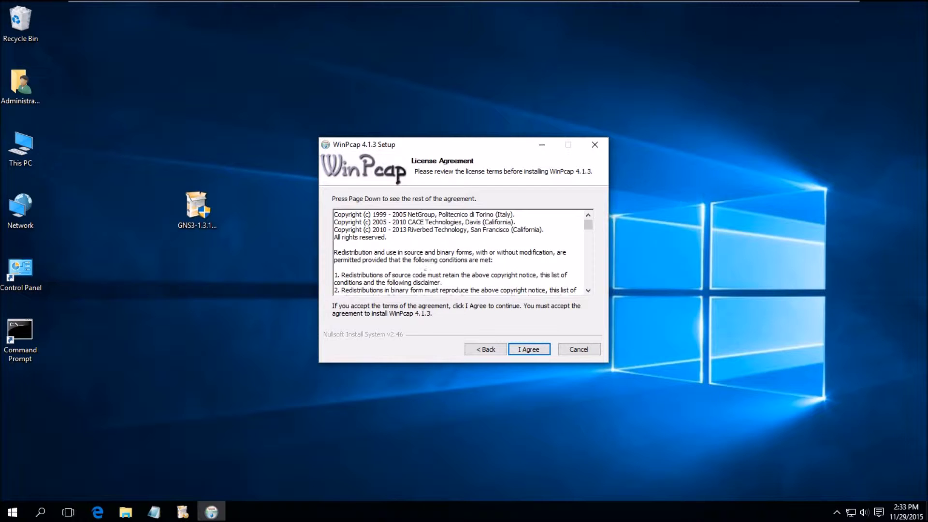
click(532, 348)
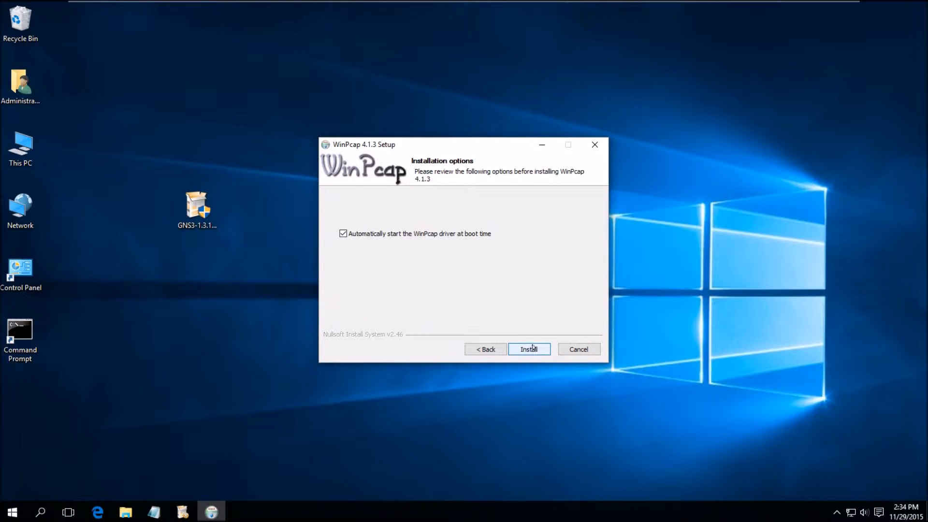
click(343, 234)
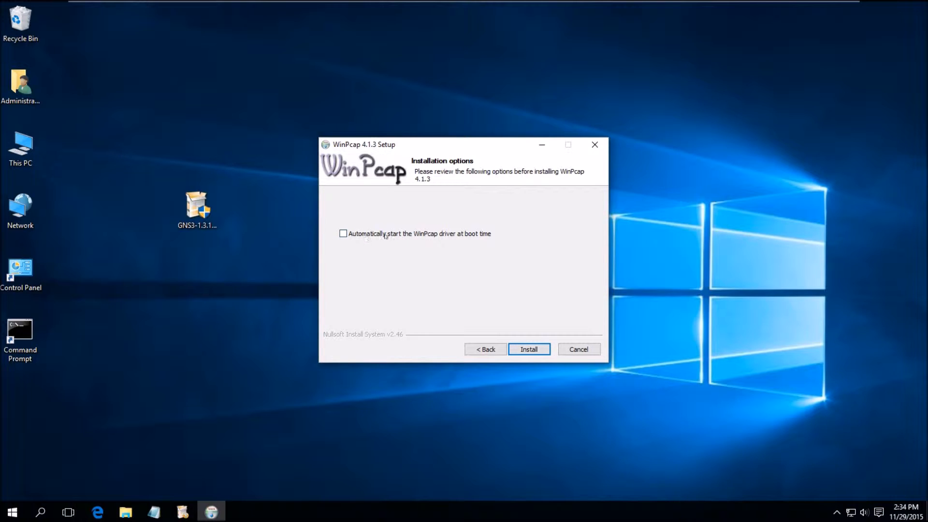
Review the npf command lines in the Notepad notes, then minimize Notepad
click(154, 512)
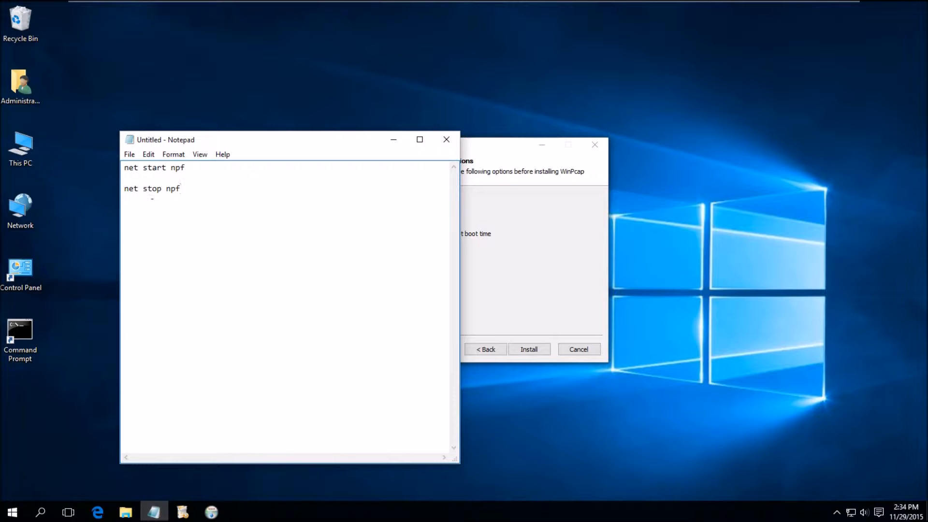
drag(189, 189, 106, 166)
click(247, 223)
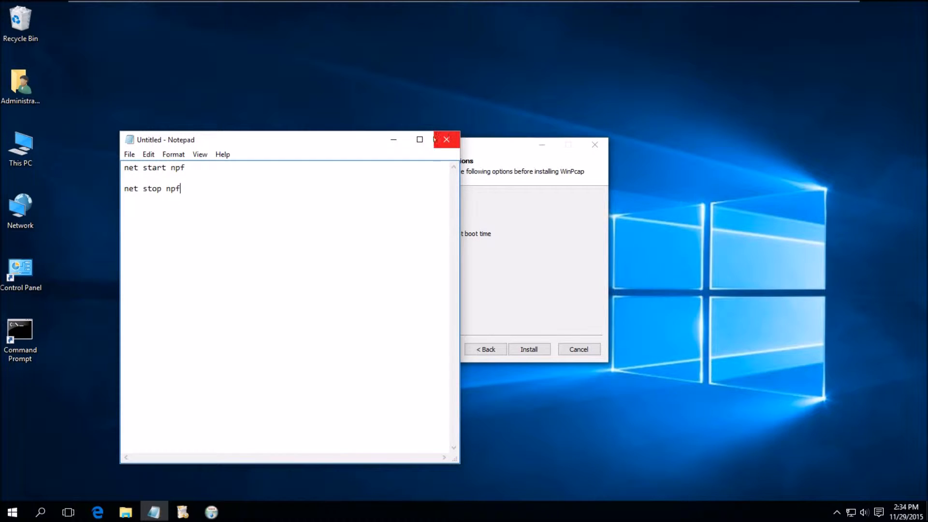
click(393, 139)
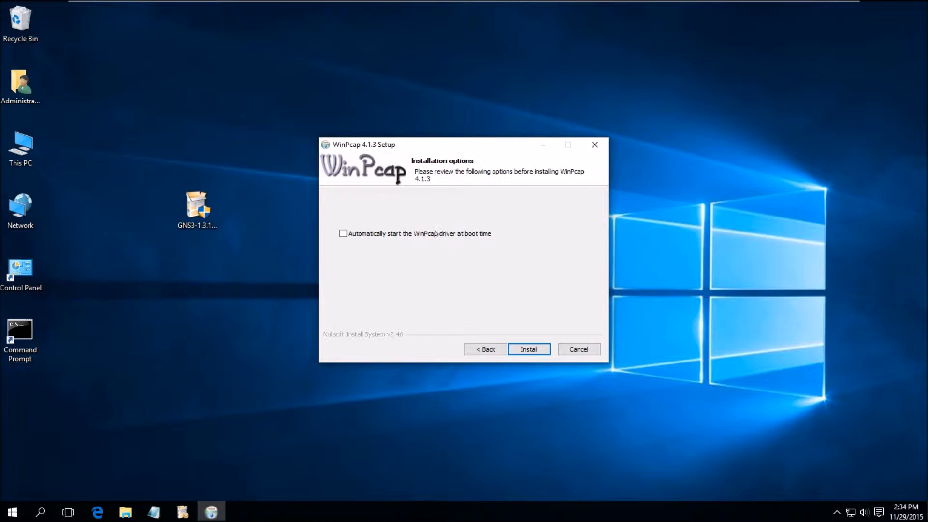
Install WinPcap 4.1.3 and click Finish when it completes
click(533, 350)
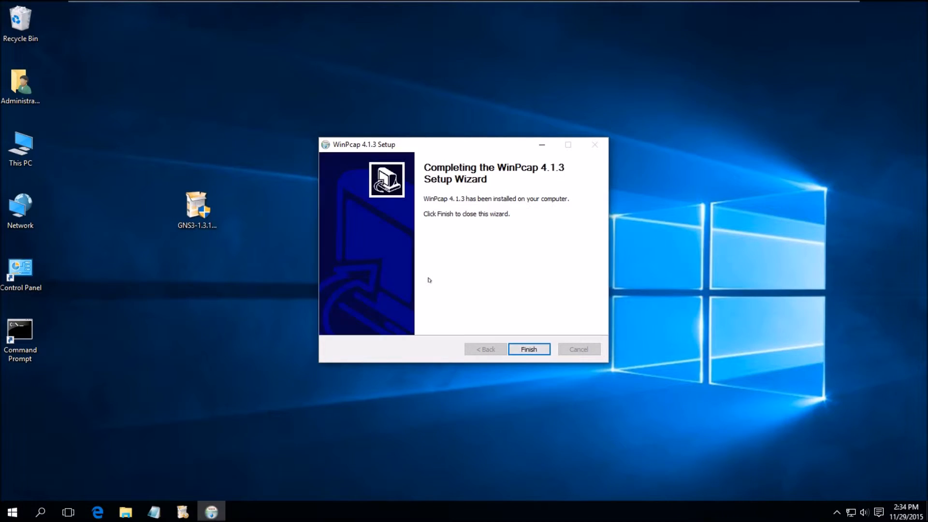
click(526, 354)
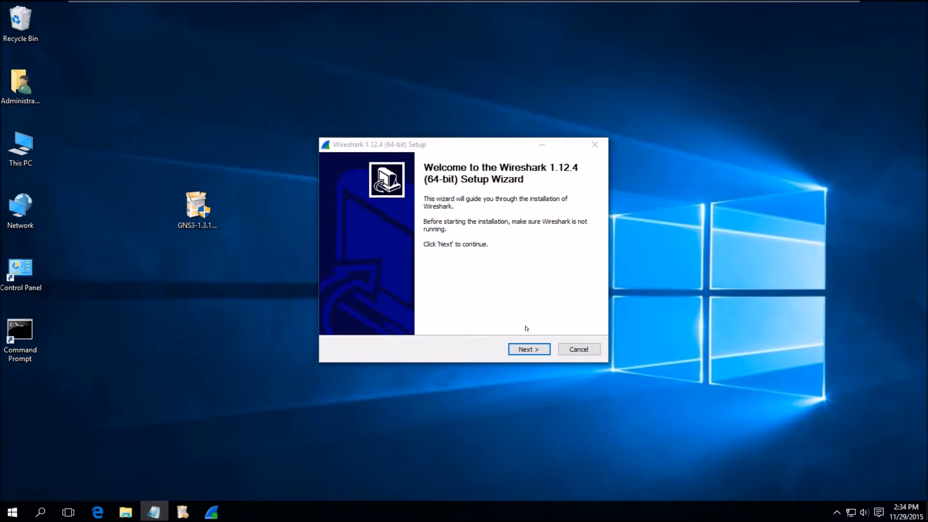
Accept the Wireshark 1.12.4 licence and keep all components selected
click(529, 345)
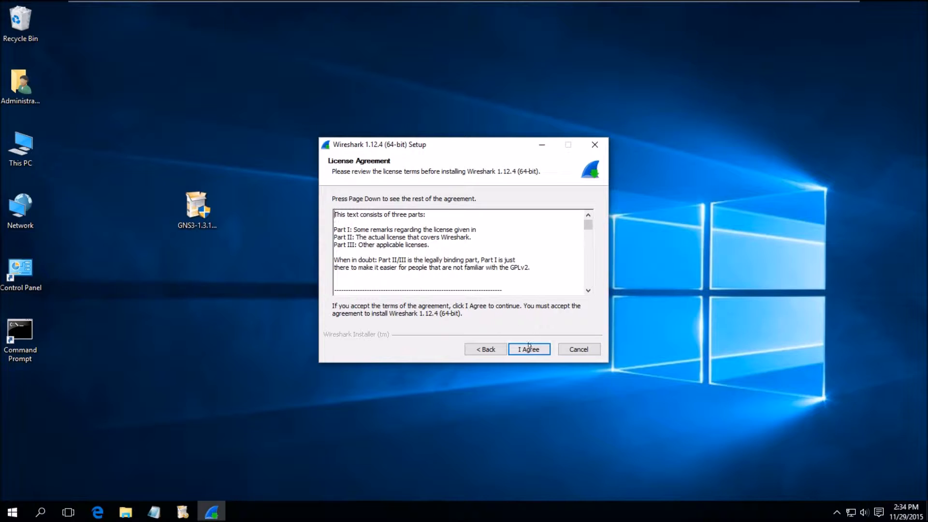
click(532, 349)
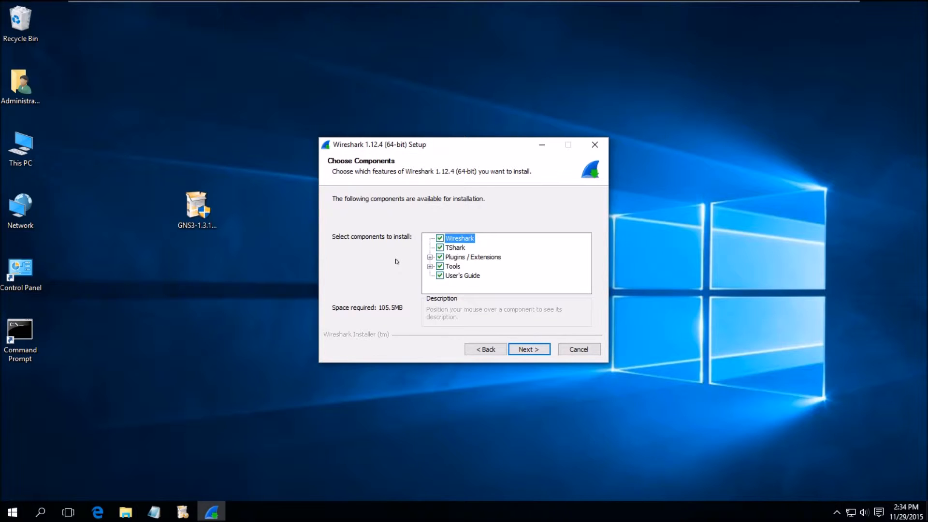
click(533, 349)
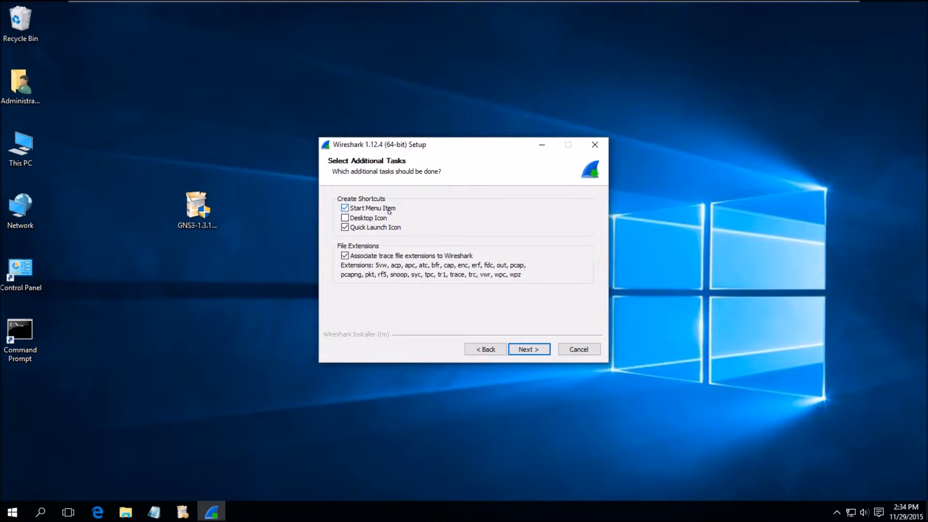
Add a desktop icon, keep C:\Program Files\Wireshark, and untick Install WinPcap 4.1.3
click(344, 217)
click(532, 349)
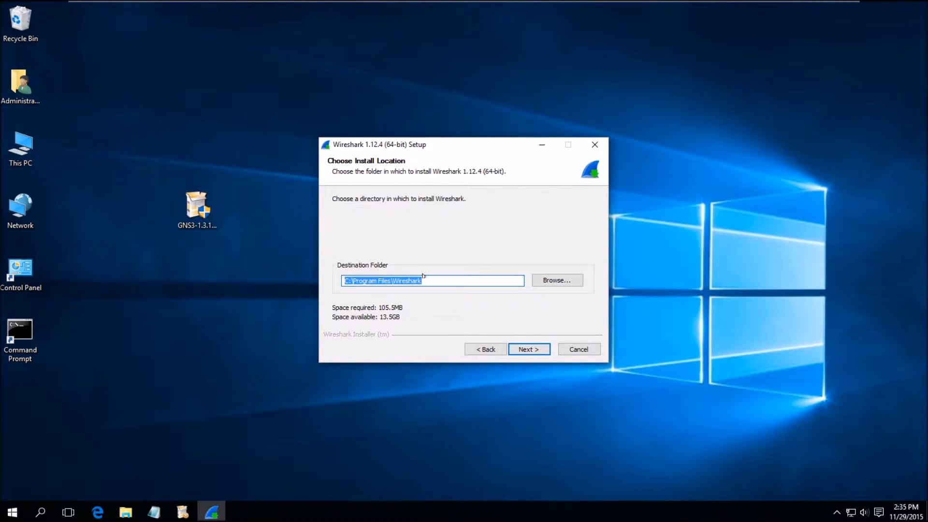
click(430, 280)
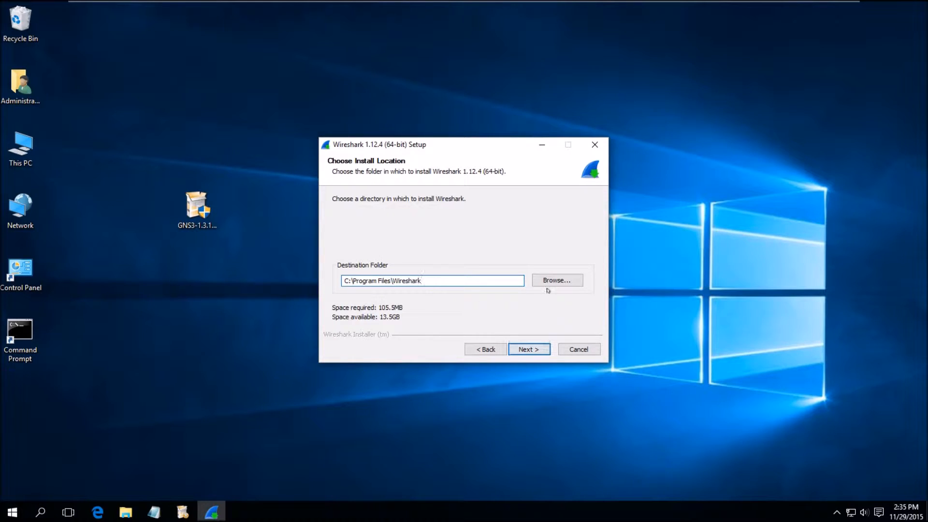
click(532, 349)
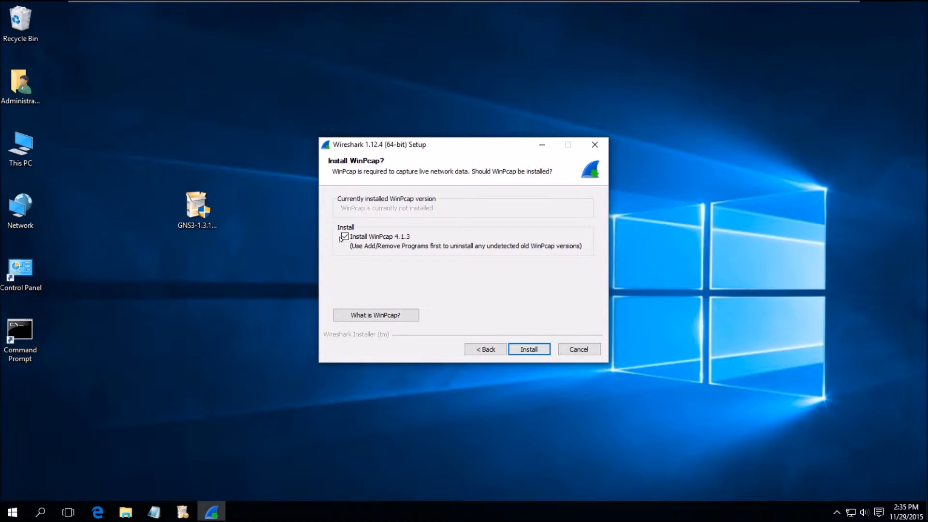
click(345, 236)
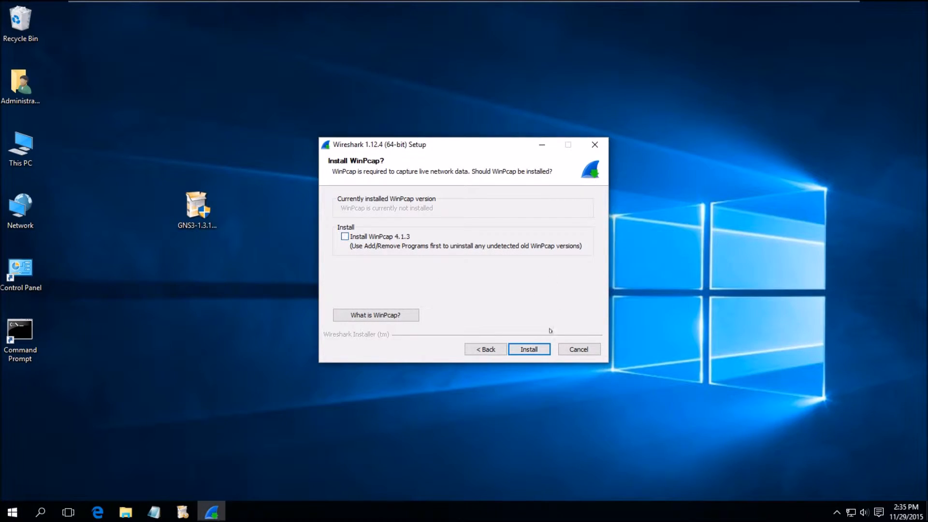
Install Wireshark 1.12.4 and continue to the Completing the Wireshark Setup Wizard page
click(535, 348)
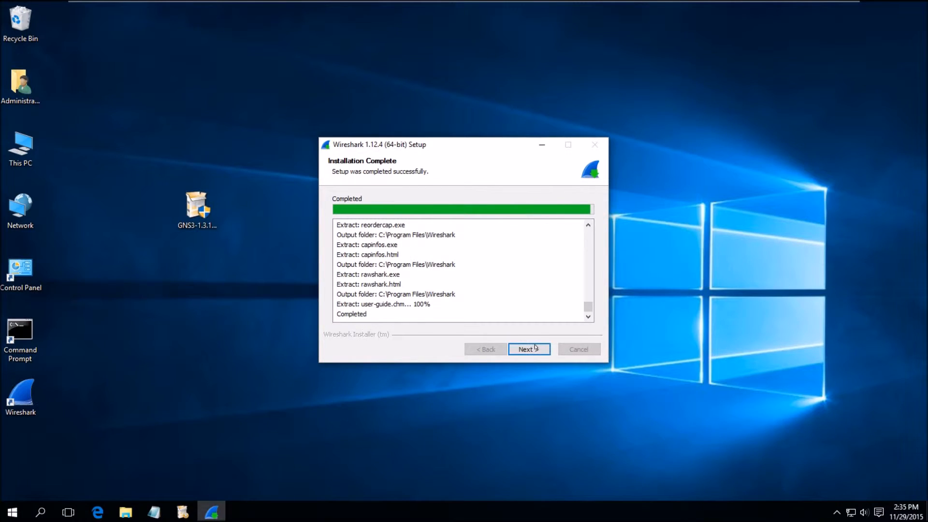
click(532, 349)
click(533, 349)
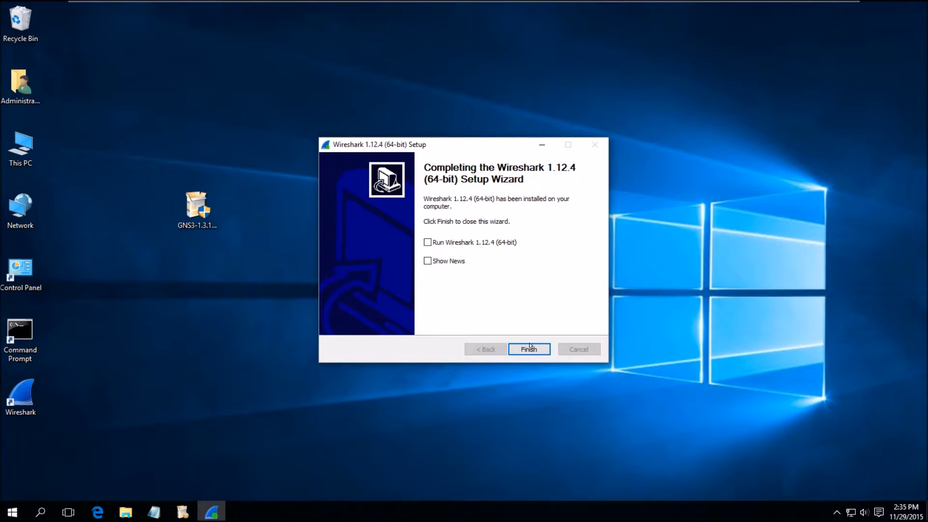
Finish the Wireshark wizard and let GNS3 setup run until SolarWinds Registration appears
click(530, 347)
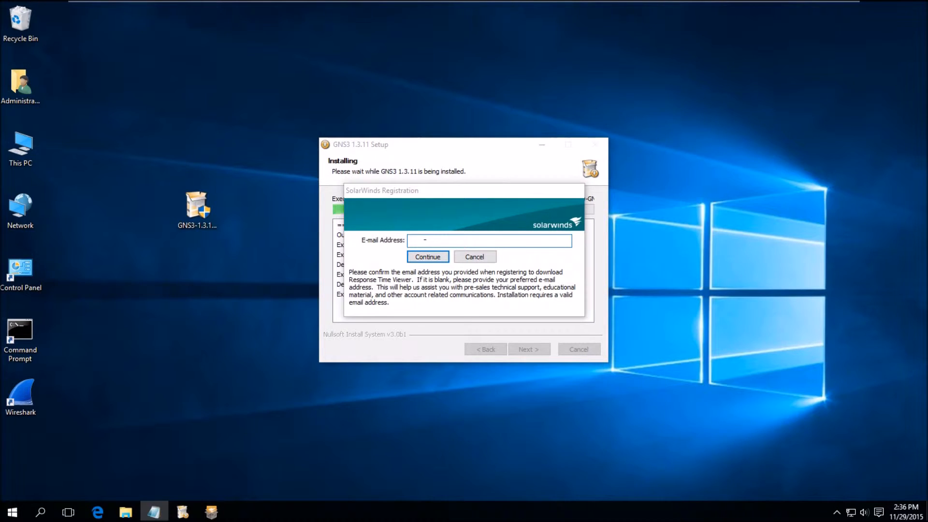
Enter an e-mail address in the SolarWinds Registration field, fix its typo, and continue
right_click(419, 241)
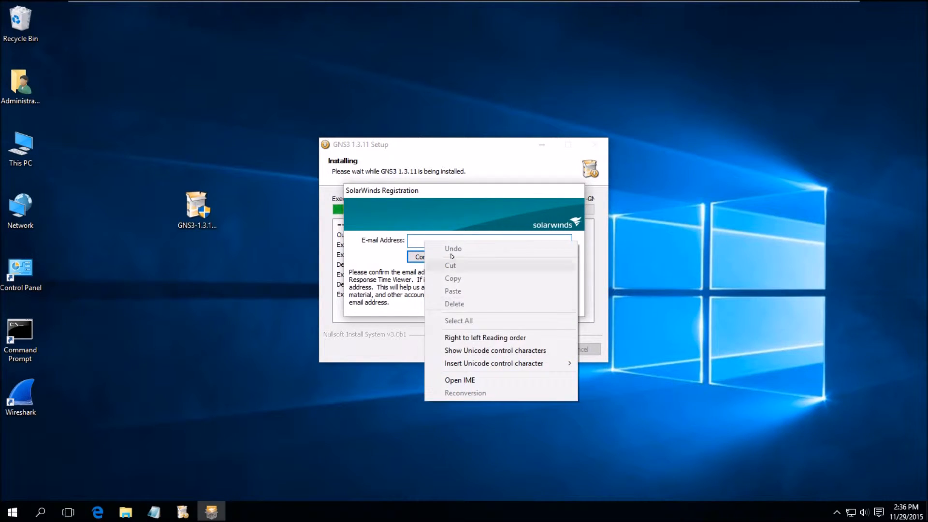
click(414, 241)
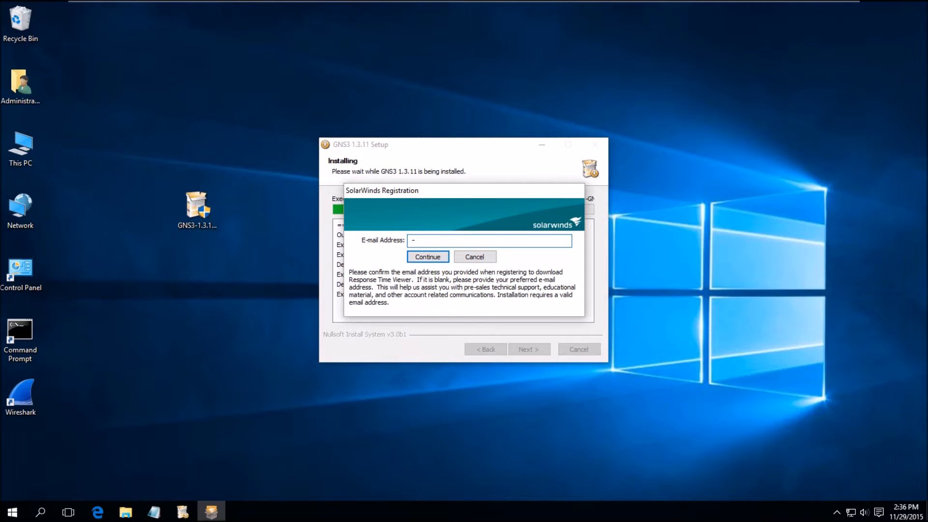
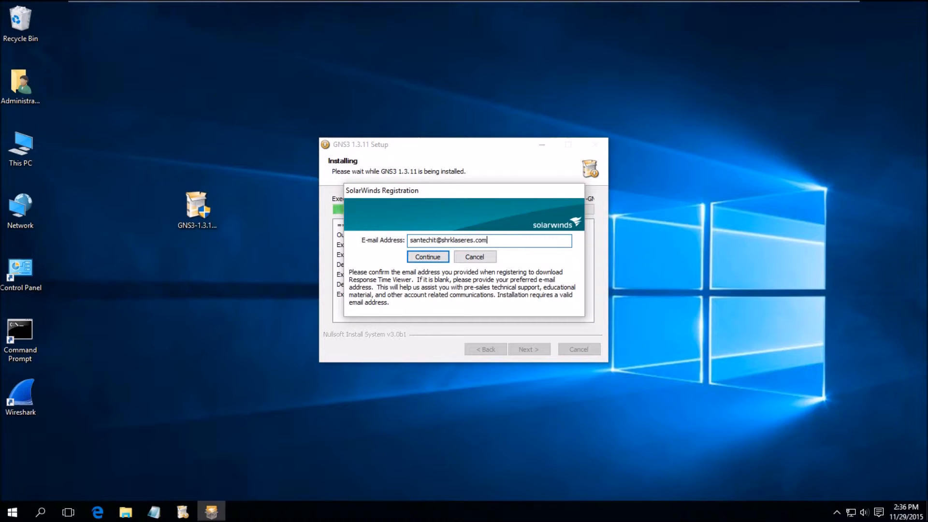
click(447, 239)
text(a)
click(428, 258)
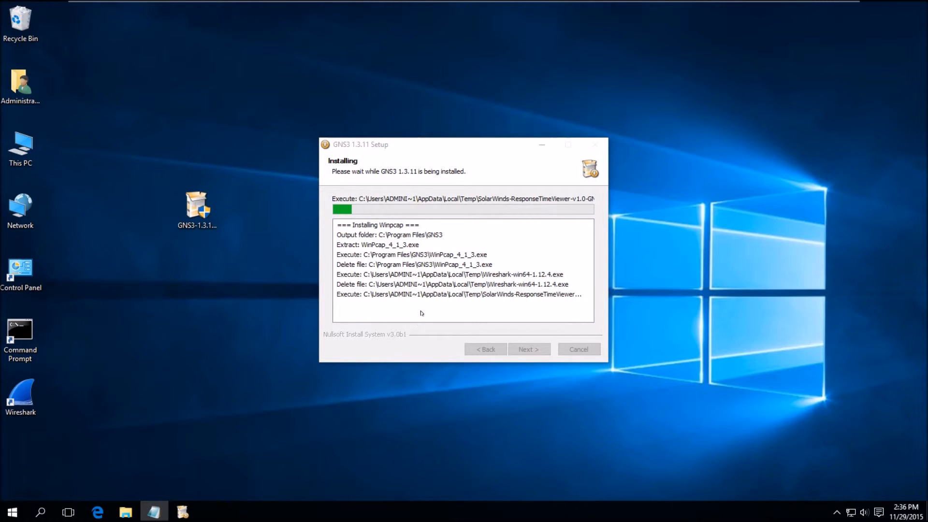
Accept the SolarWinds Response Time Viewer terms, install to the default folder, and finish
click(245, 242)
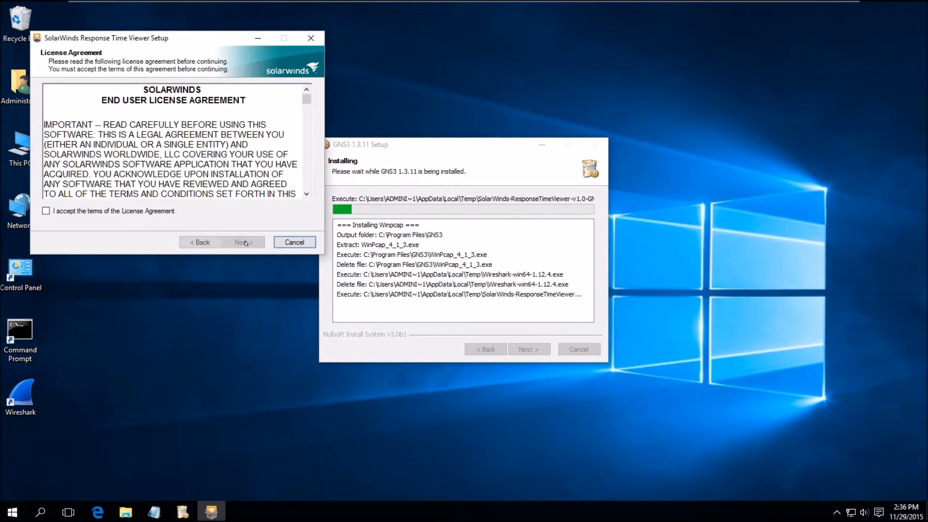
click(90, 211)
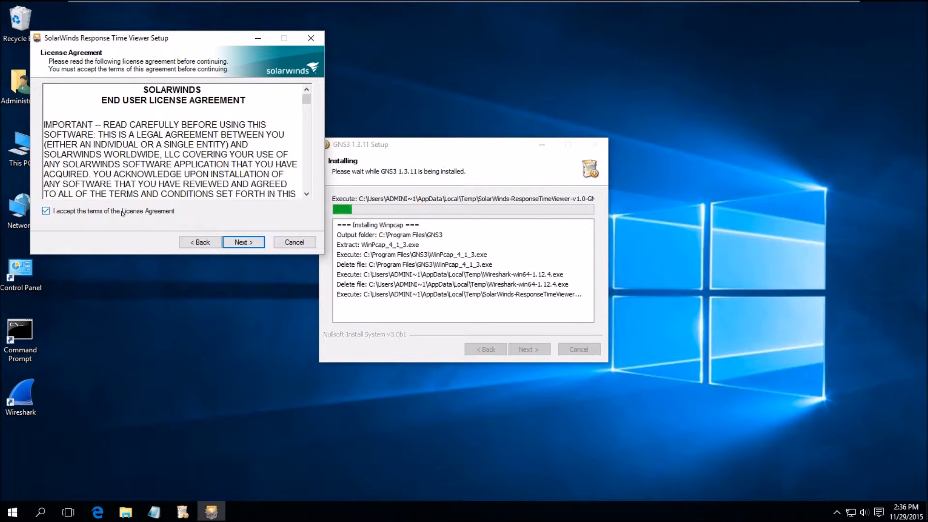
click(245, 242)
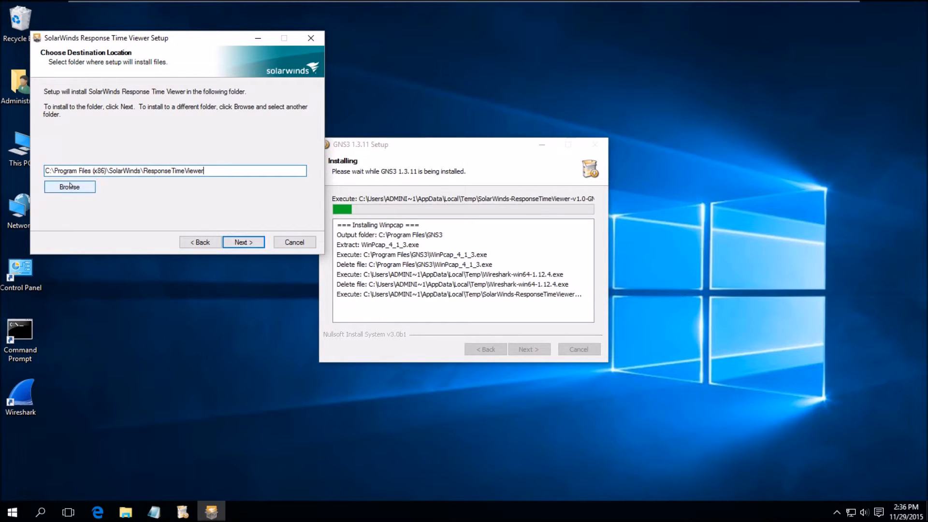
click(243, 243)
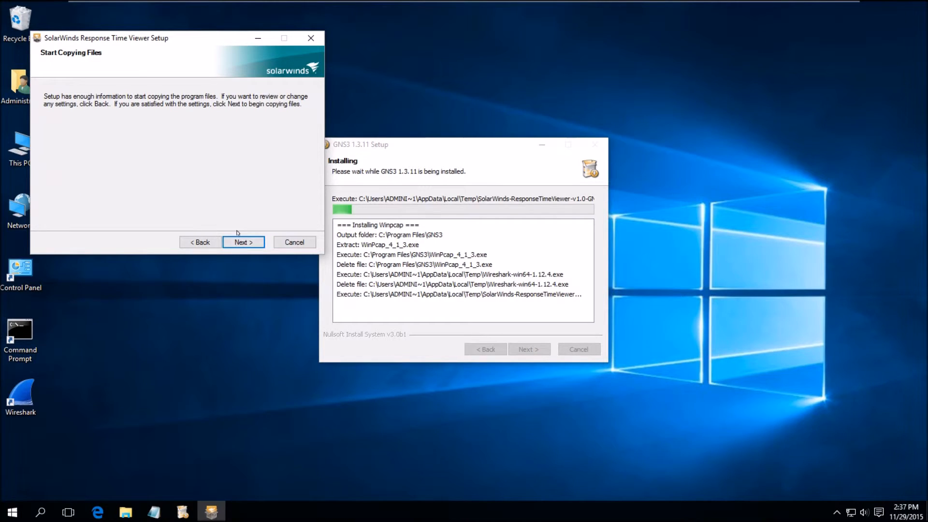
click(244, 242)
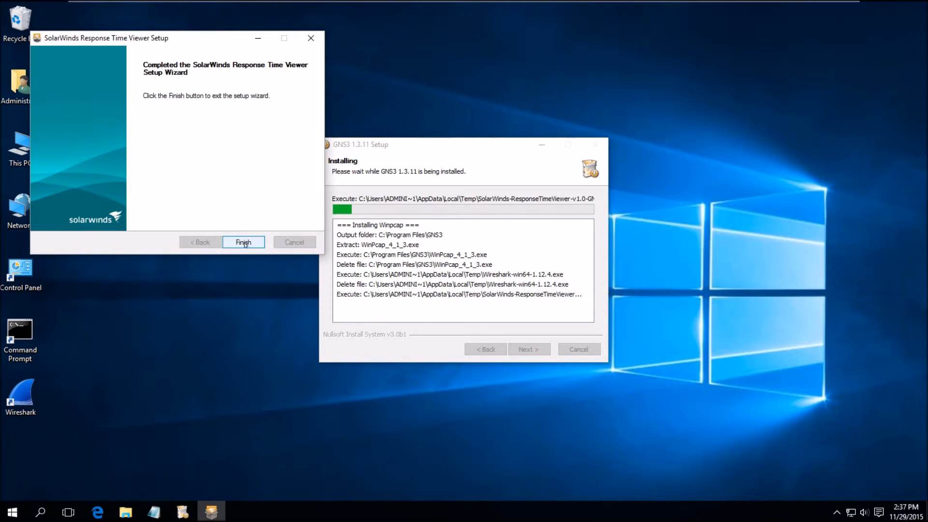
click(244, 242)
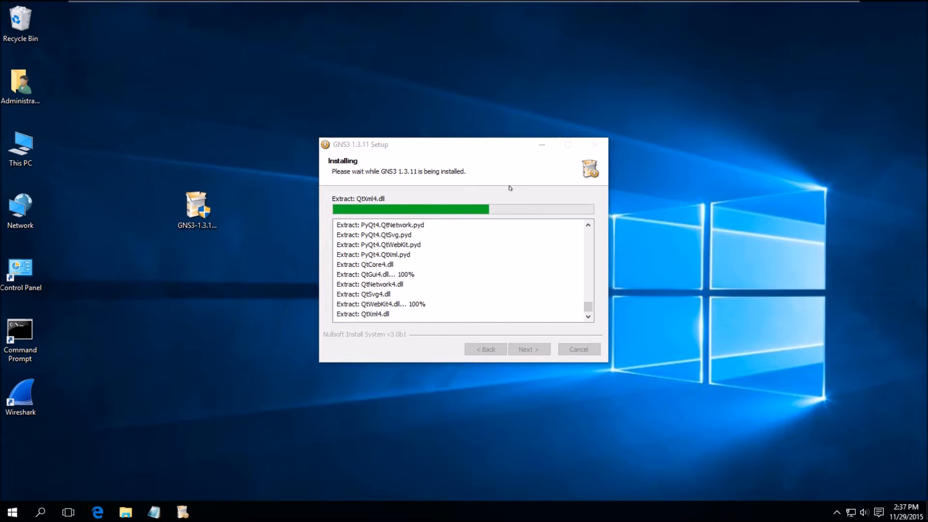
Finish the GNS3 1.3.11 installer with the SolarWinds Toolset declined and Start GNS3 ticked
click(531, 350)
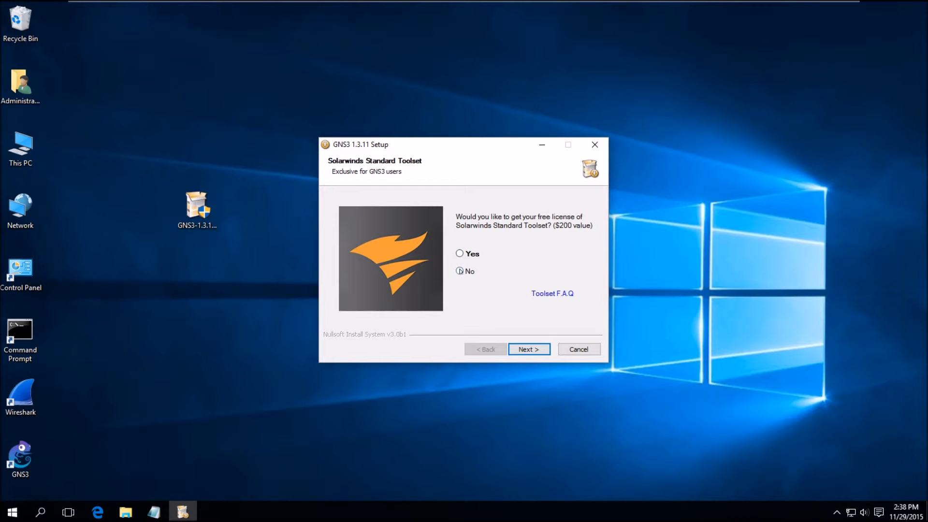
click(532, 354)
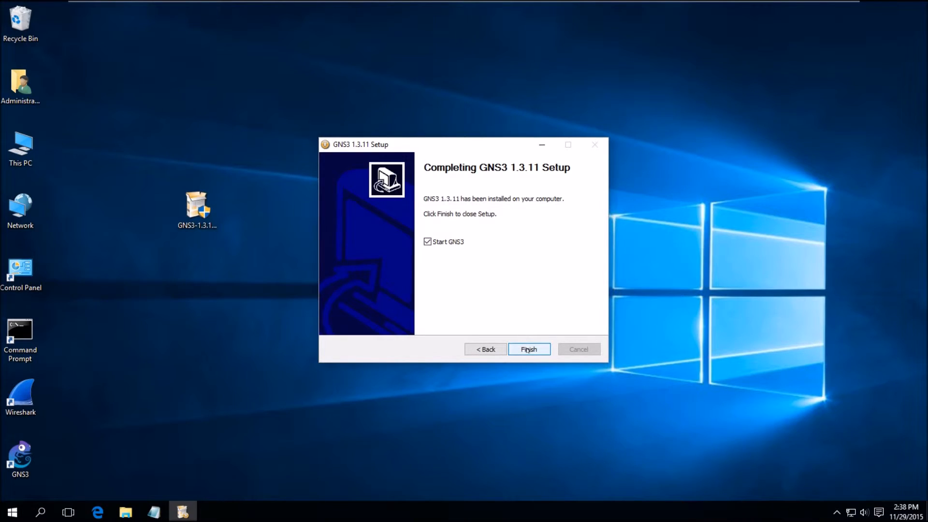
click(529, 349)
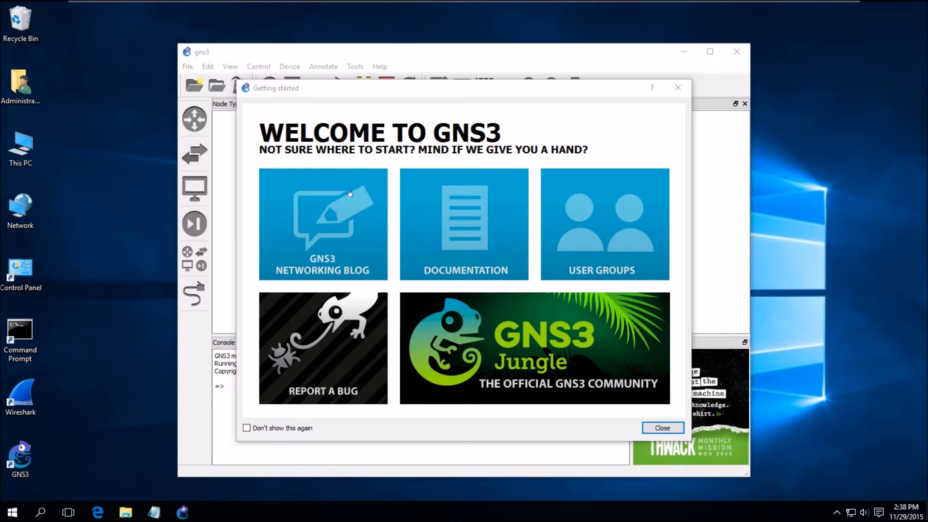
Stop the Getting started screen appearing at startup and cancel the New project dialog
click(282, 429)
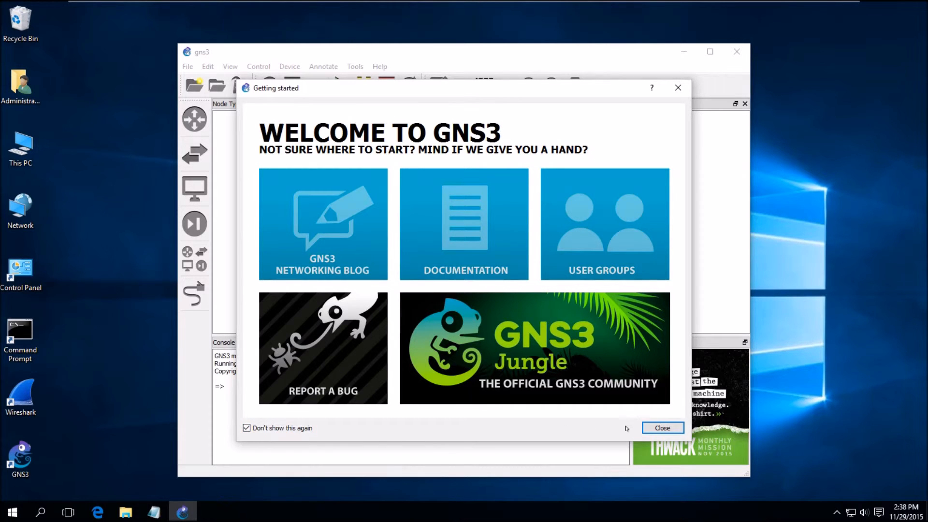
click(663, 428)
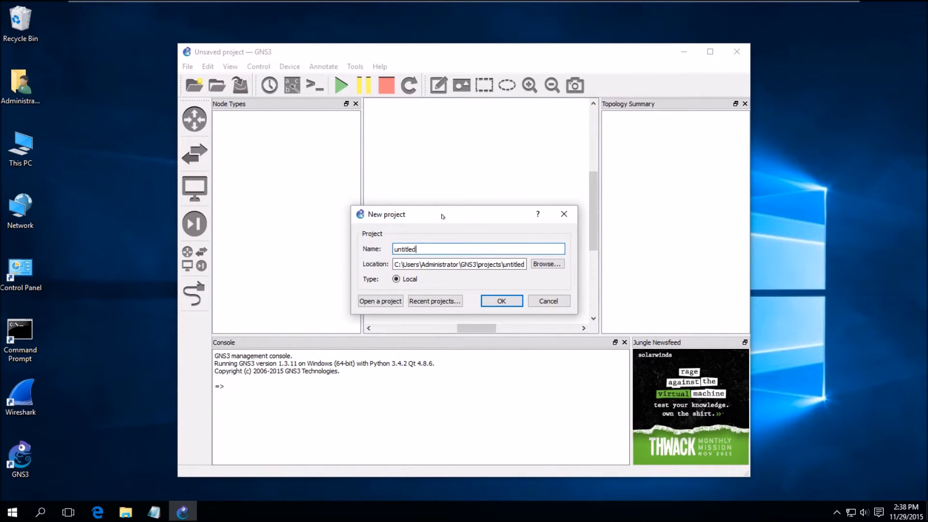
click(552, 301)
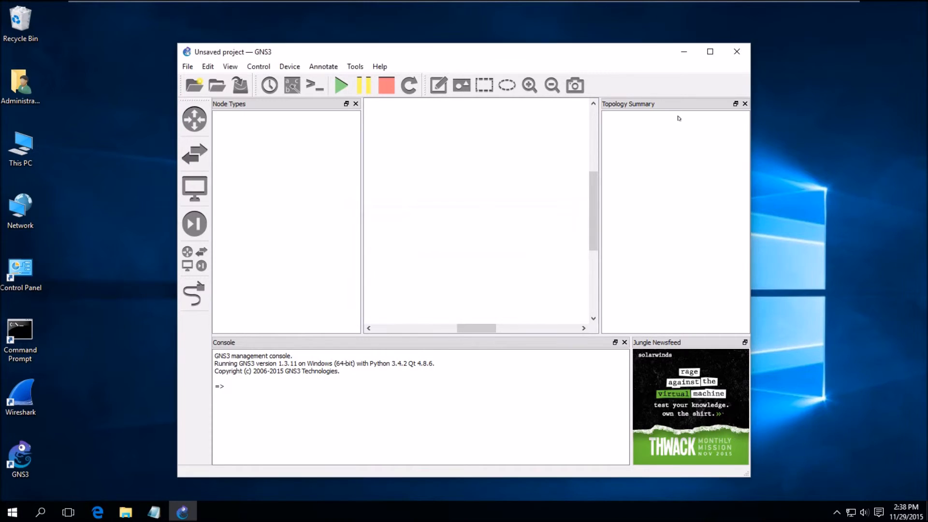
Maximise the GNS3 window and open Edit > Preferences
click(710, 52)
click(28, 20)
click(56, 62)
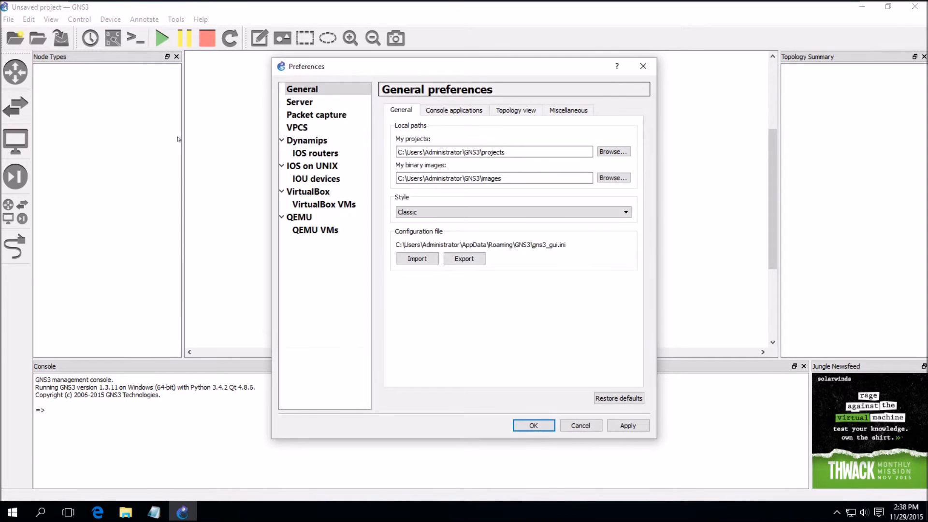
Start a new IOS router template from the c1700 image, keeping the default name, platform and chassis
click(315, 153)
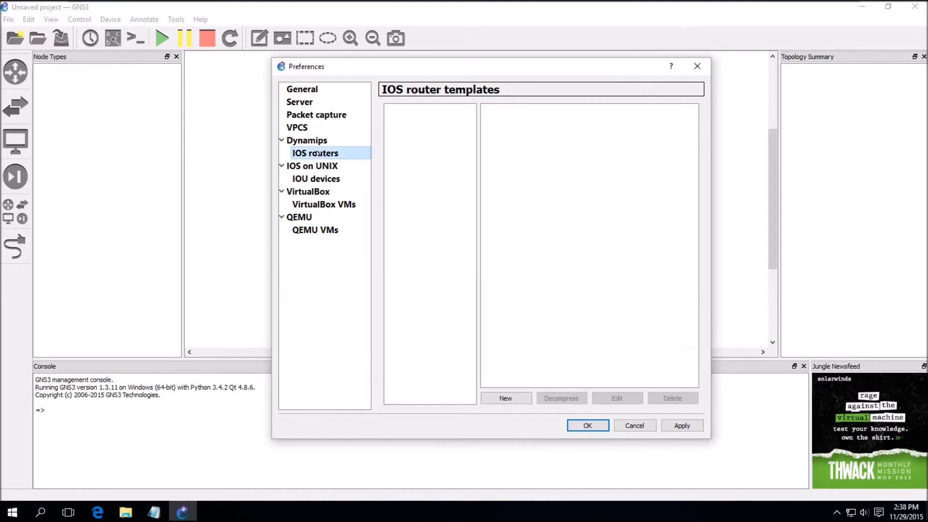
click(506, 398)
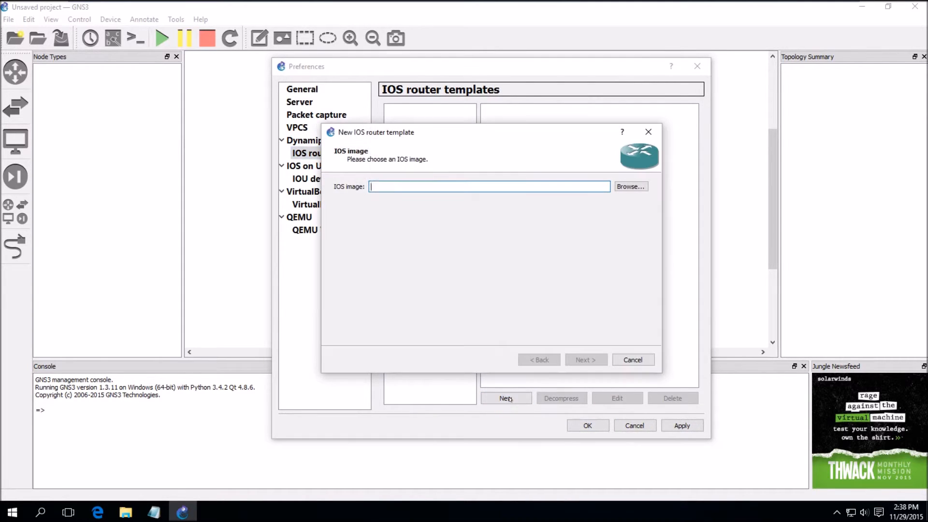
click(626, 187)
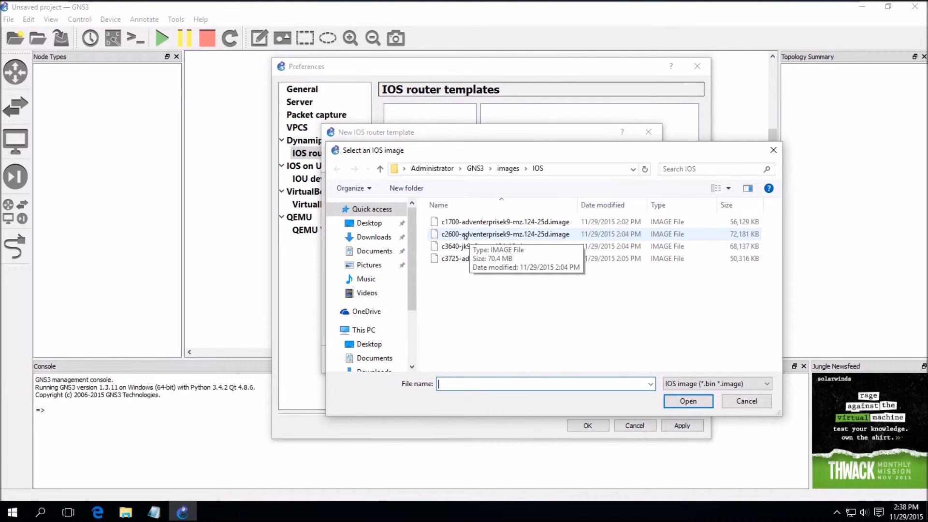
click(482, 221)
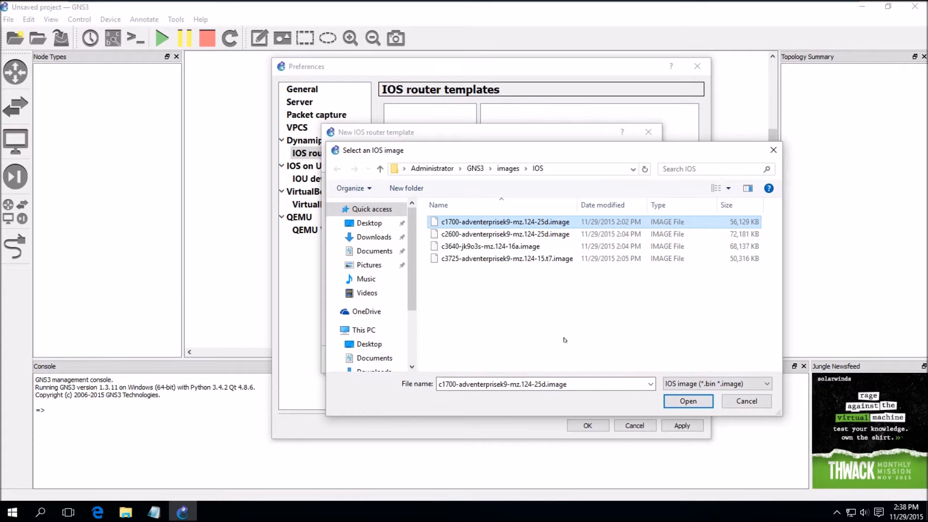
click(687, 401)
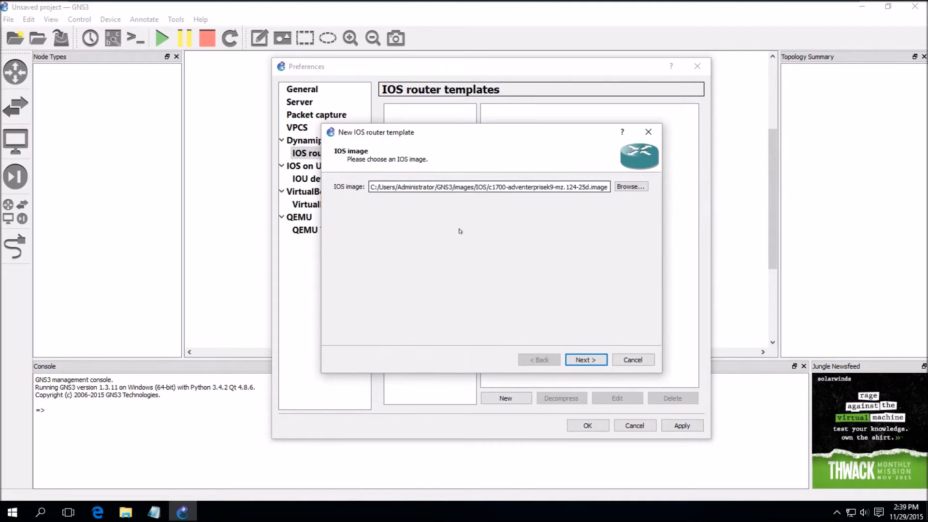
click(590, 361)
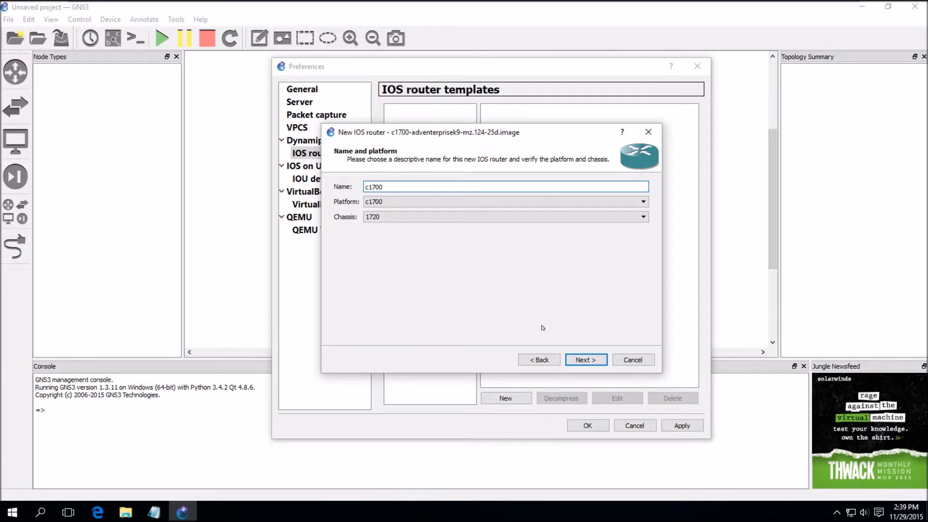
click(590, 360)
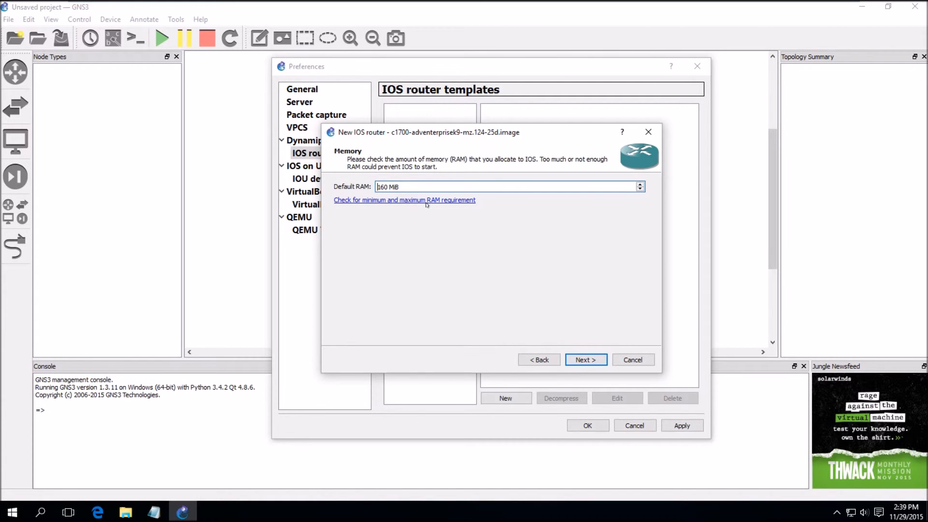
Give the c1700 192 MiB RAM, WIC-1T in wic 0 and WIC-2T in wic 1, keeping Idle-PC 0x80358a60
click(640, 184)
click(583, 360)
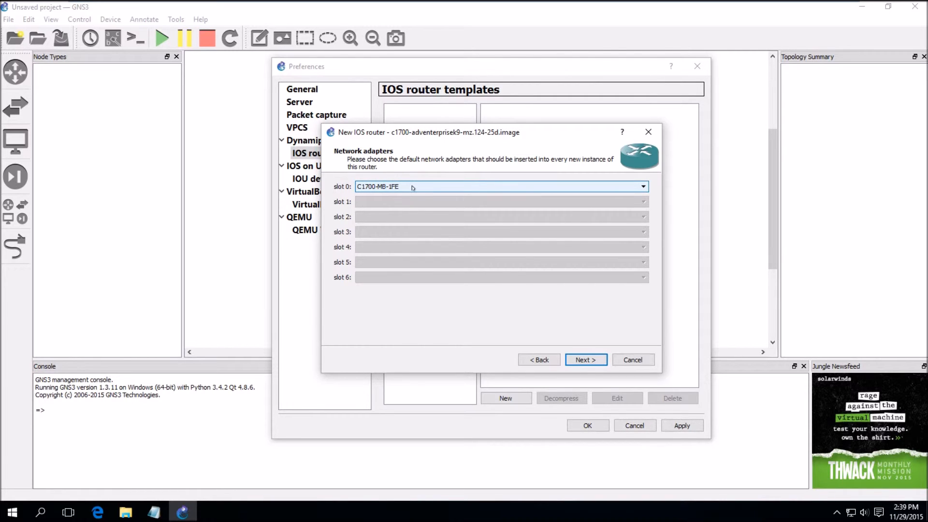
click(586, 360)
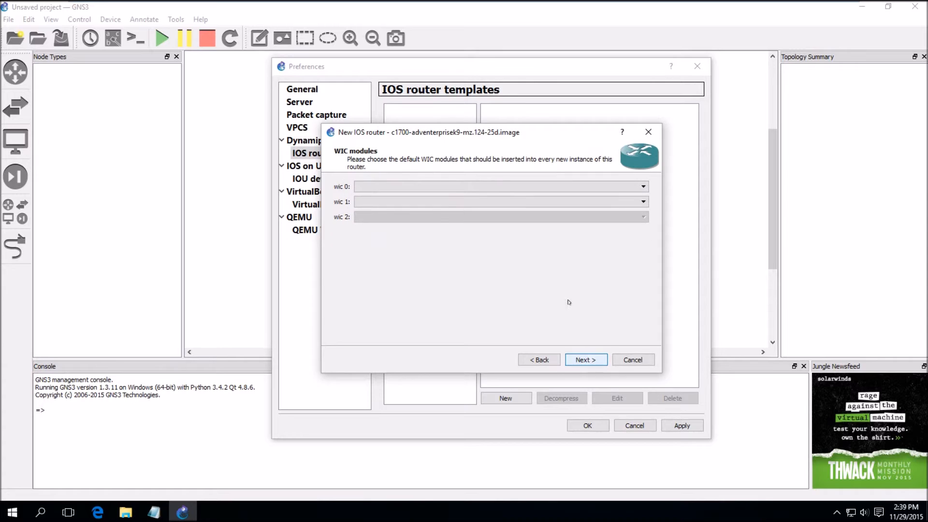
click(387, 188)
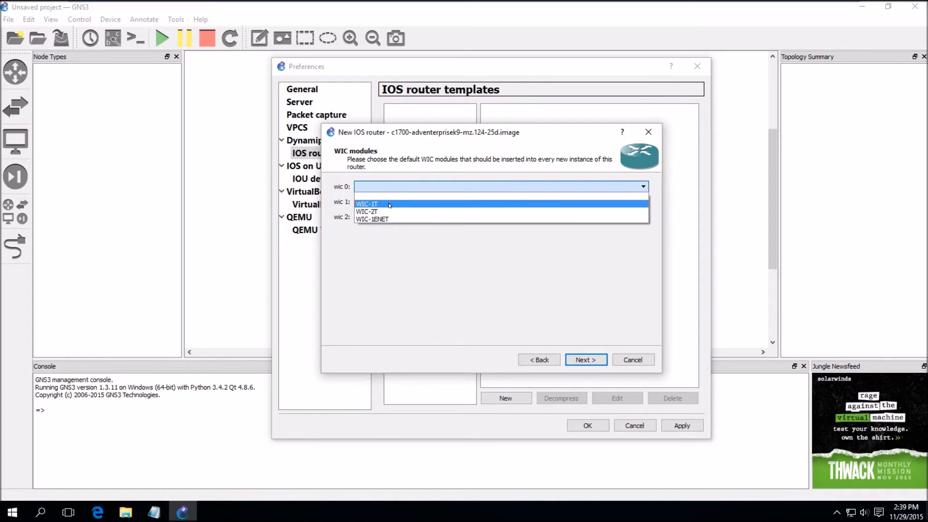
click(390, 201)
click(390, 201)
click(384, 228)
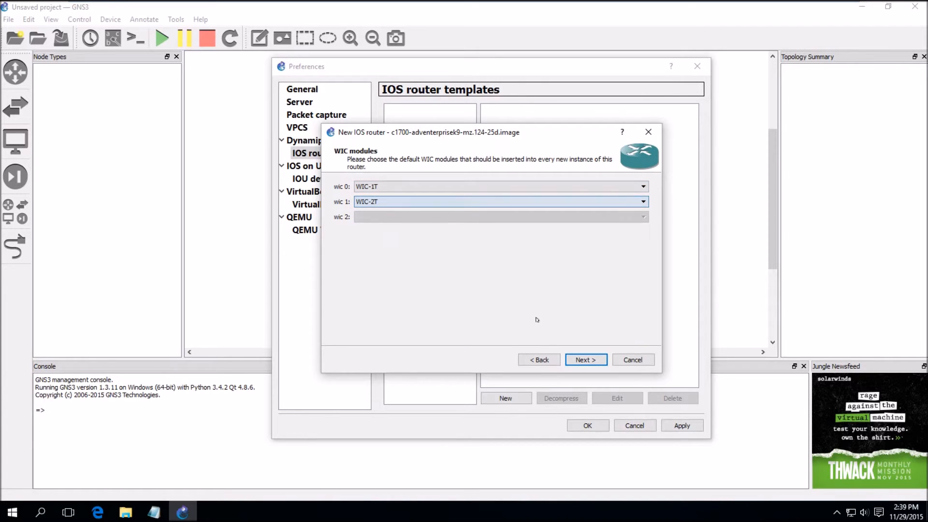
click(586, 360)
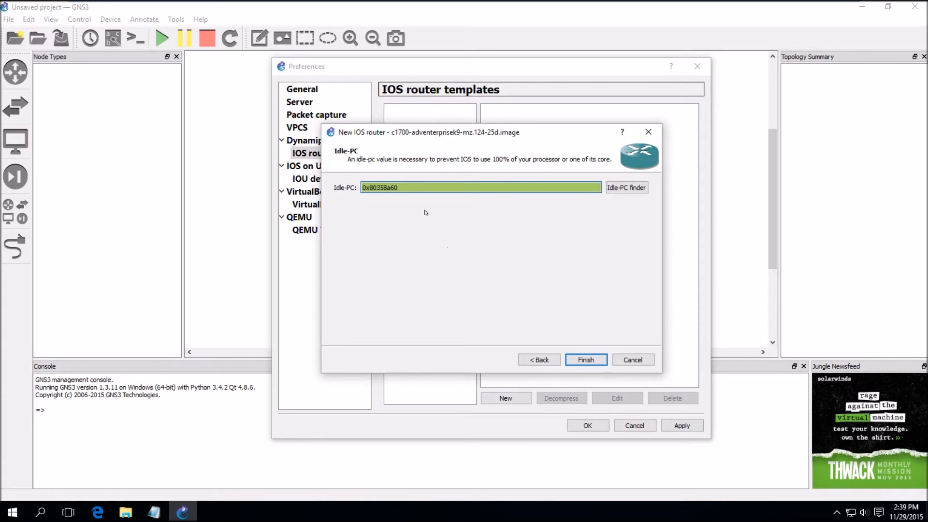
click(590, 360)
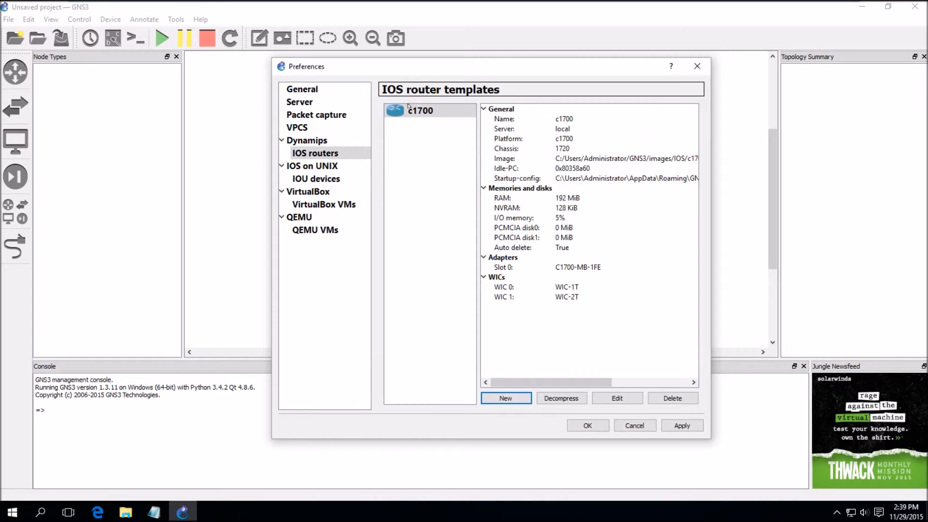
Start a new IOS router template from the c2600 image with 192 MiB RAM
click(505, 398)
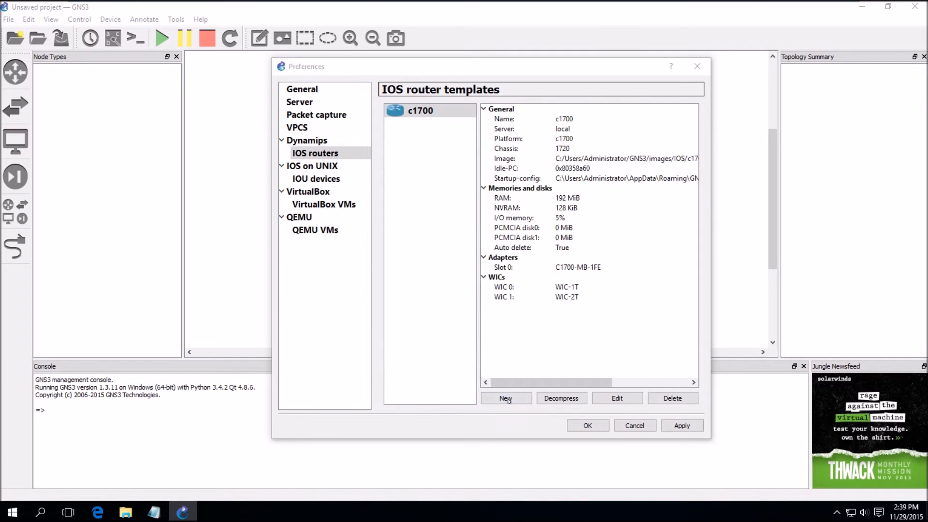
click(638, 187)
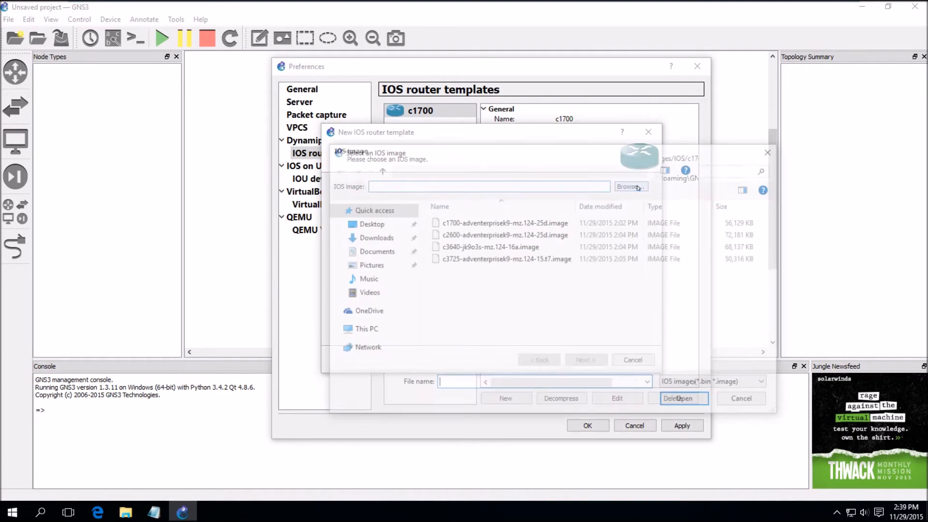
double_click(472, 234)
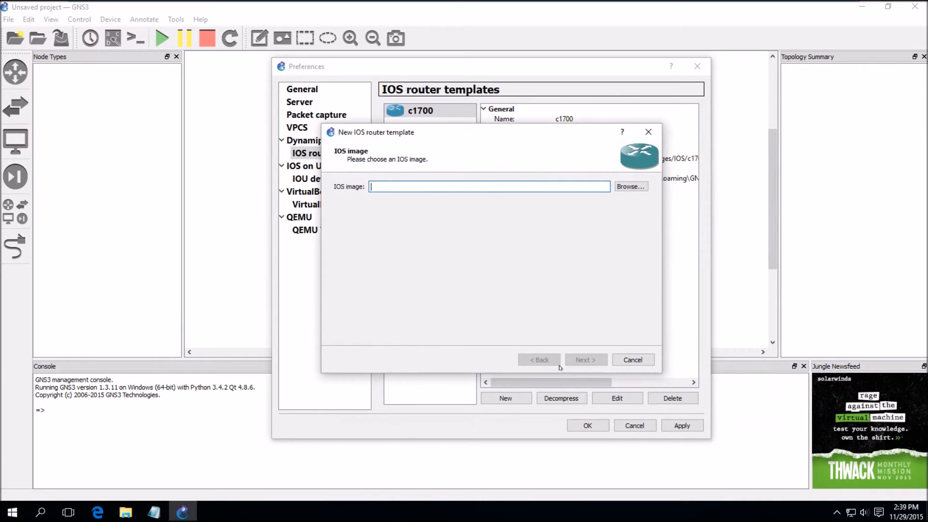
click(586, 359)
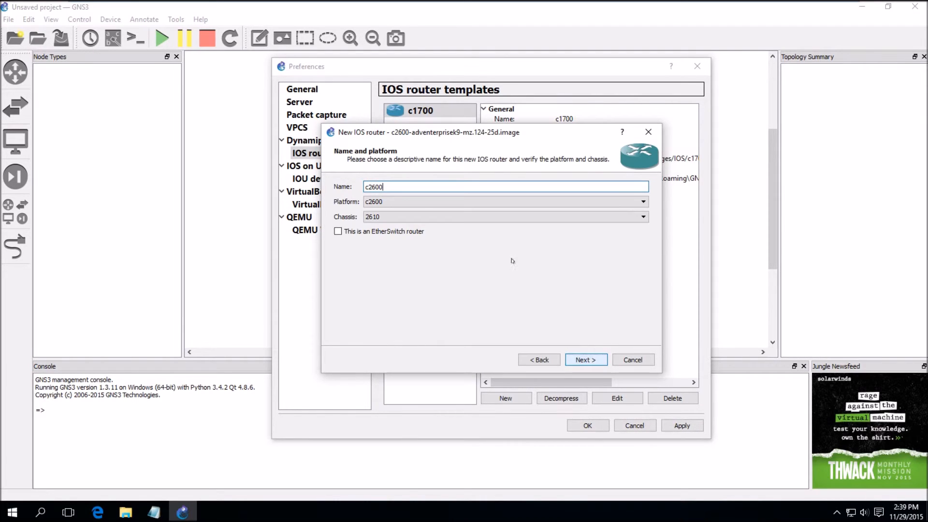
click(586, 360)
click(640, 184)
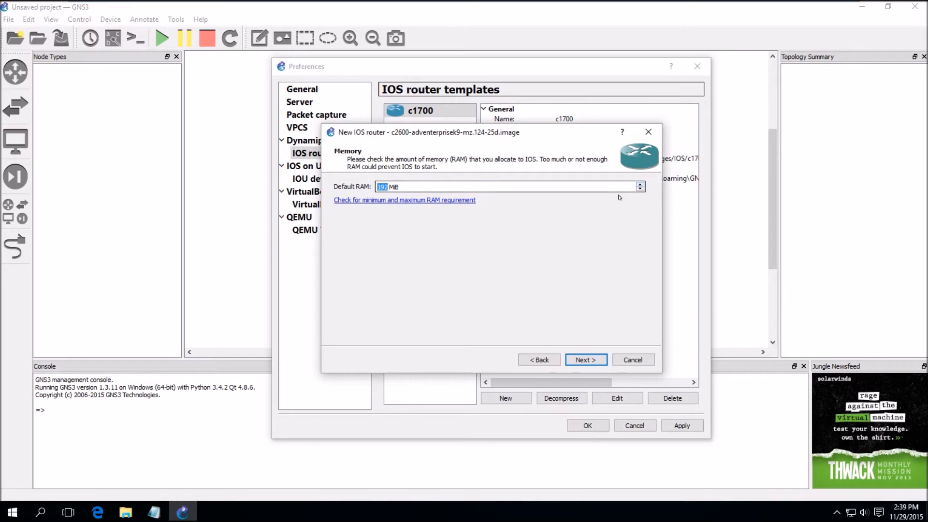
click(580, 358)
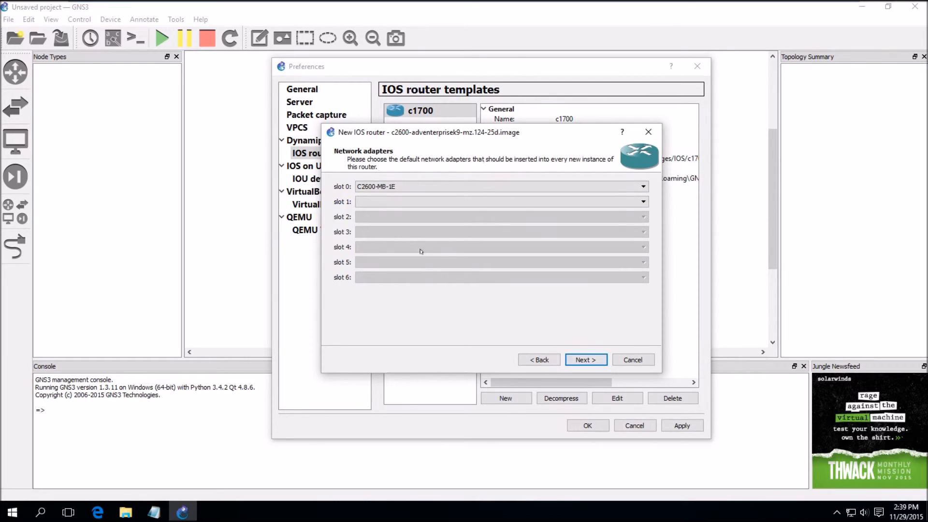
Fit the c2600 with NM-1FE-TX in slot 1, WIC-1T in wic 0 and WIC-2T in wic 1, then finish
click(380, 202)
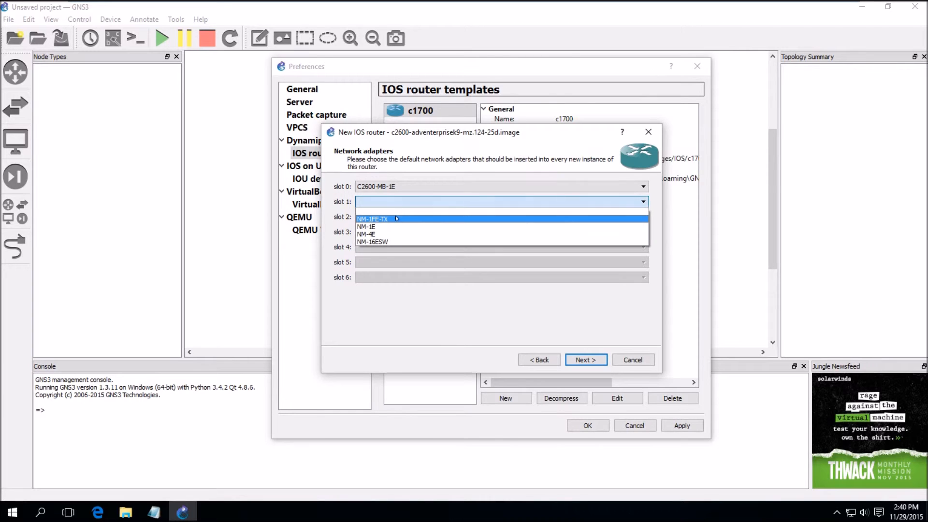
click(397, 218)
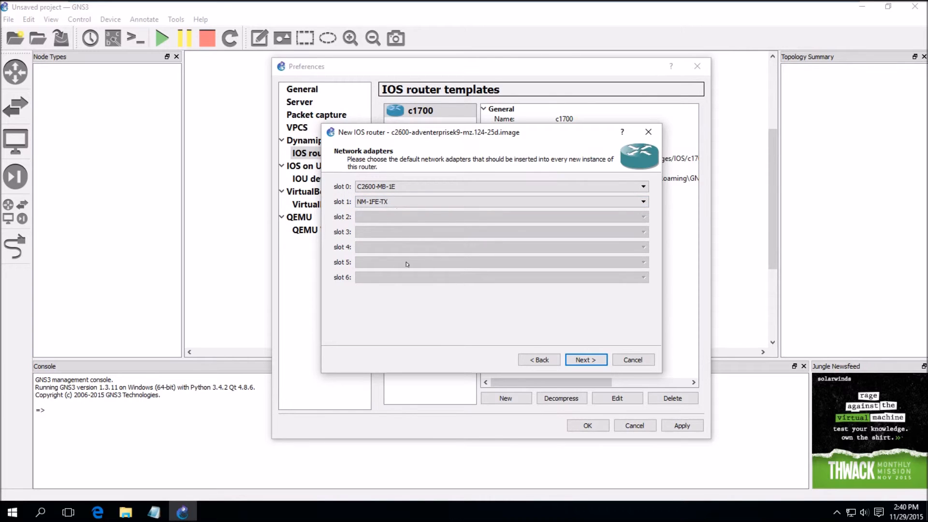
click(593, 361)
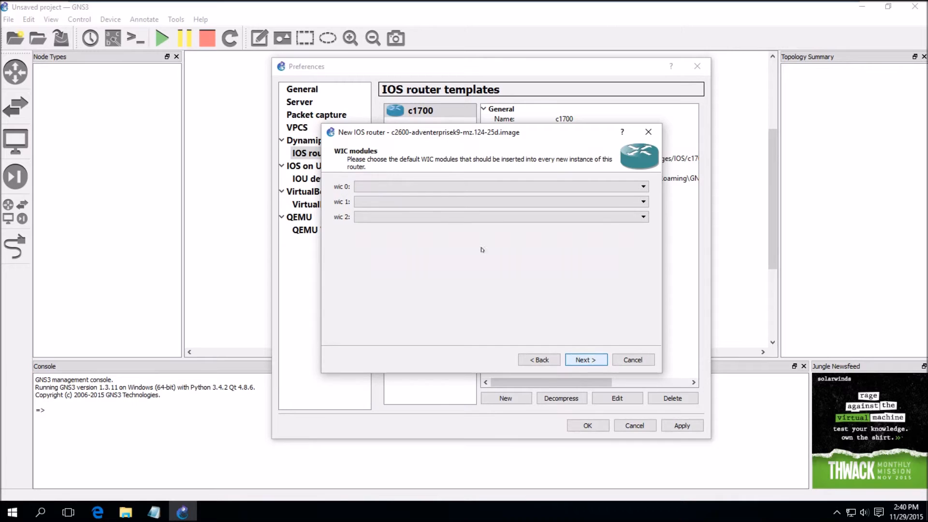
click(367, 187)
click(384, 202)
click(384, 202)
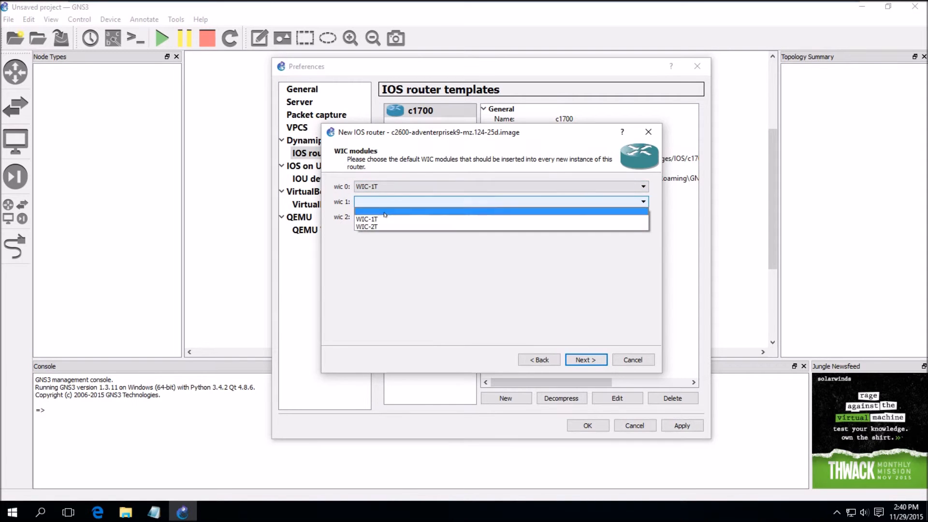
click(435, 225)
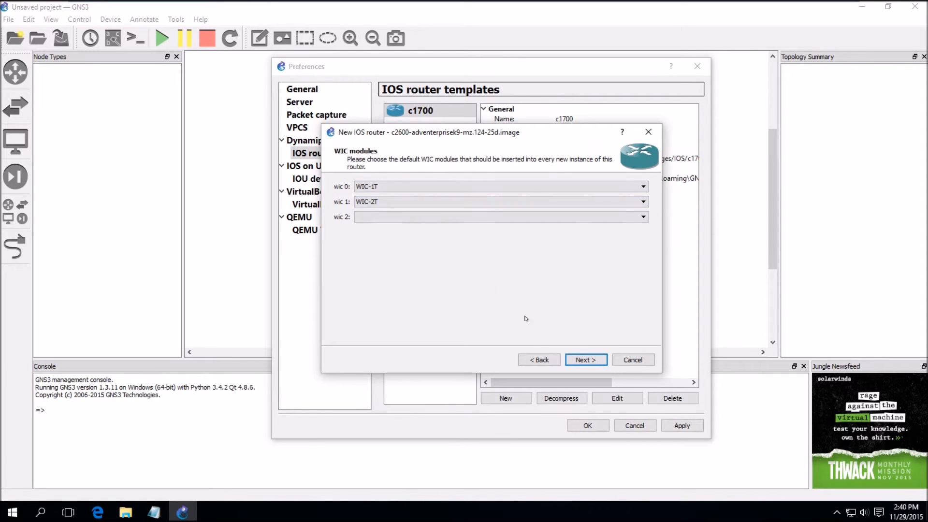
click(592, 360)
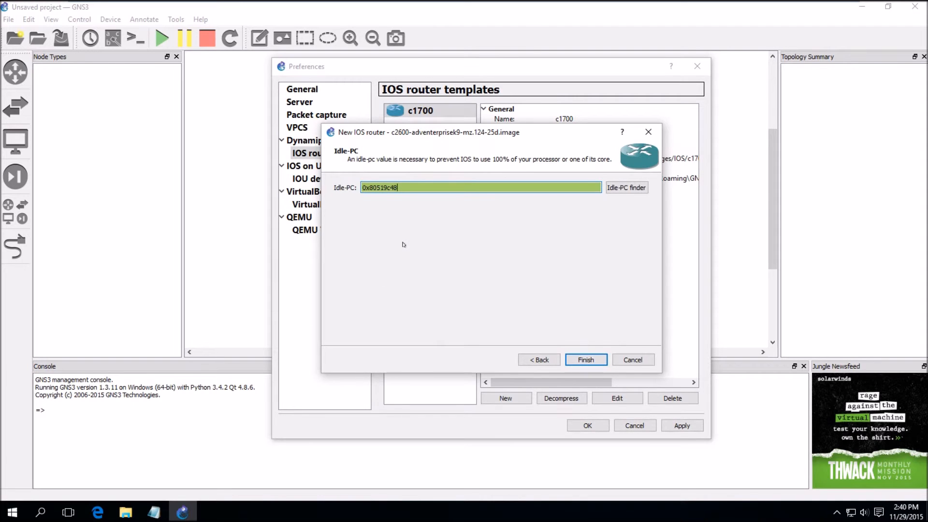
click(586, 360)
click(508, 398)
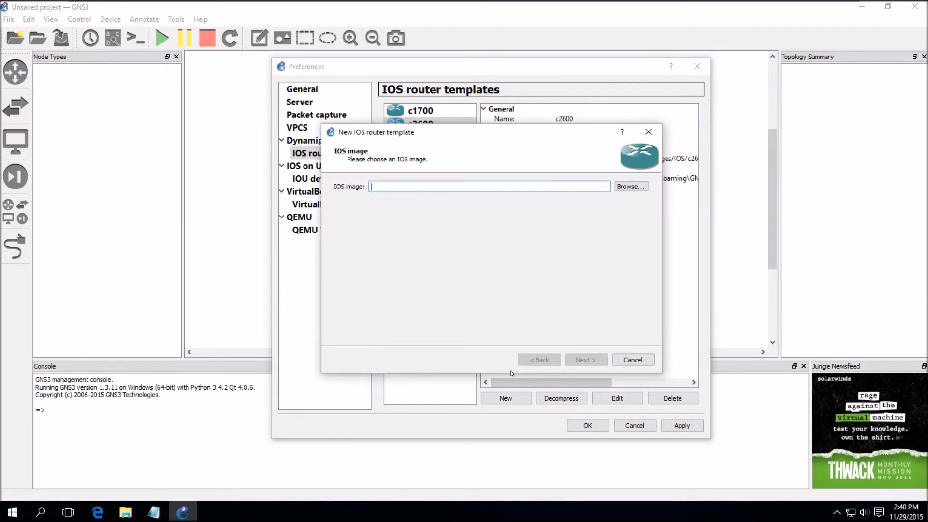
Create a c3600 template from the c3640-jk9o3s-mz.124-16a image with 256 MiB RAM and NM-1FE-TX in slot 0
click(631, 186)
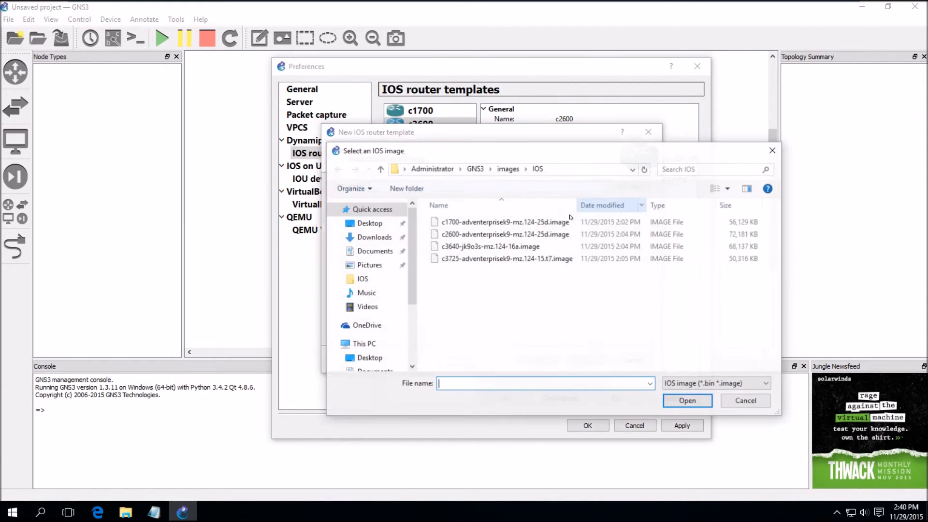
double_click(465, 248)
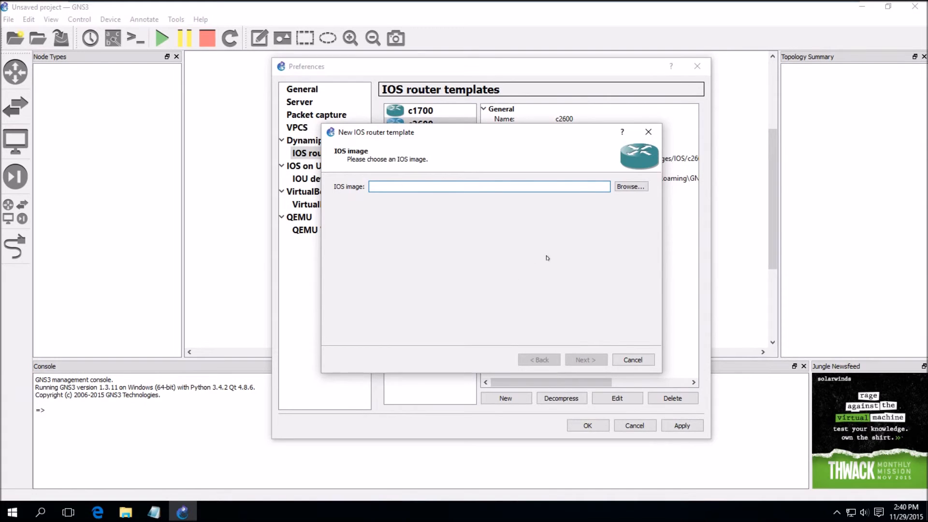
key(Return)
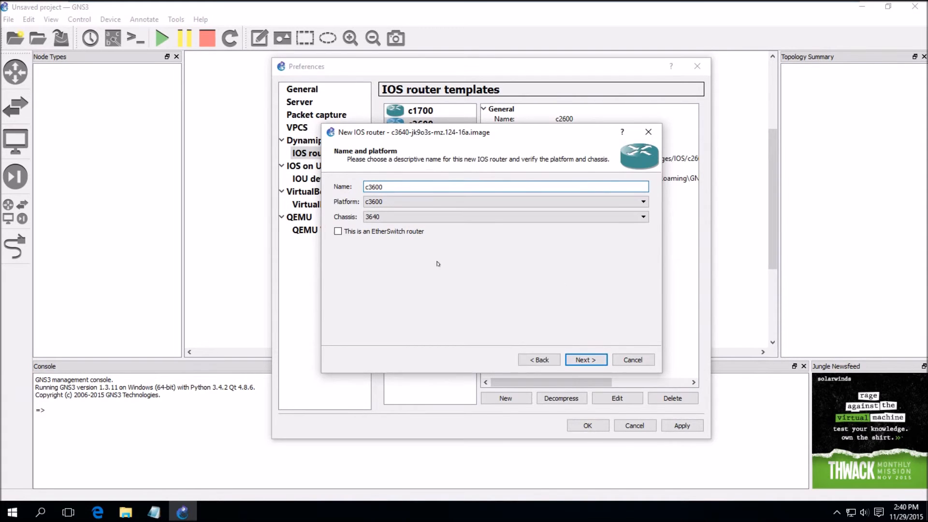
click(585, 360)
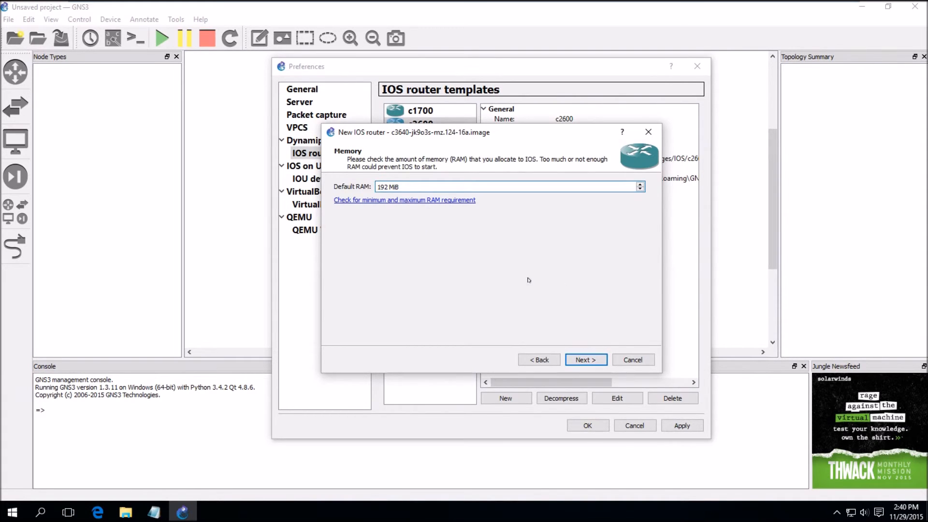
click(640, 184)
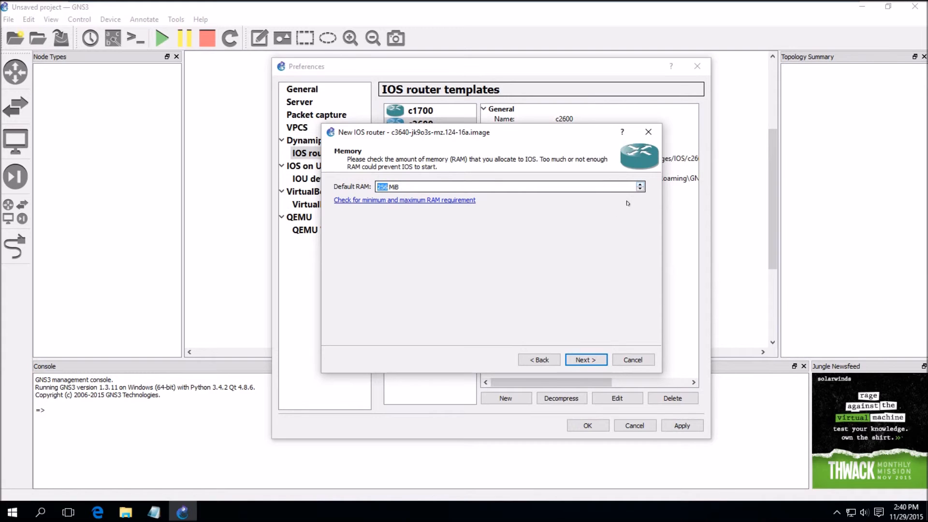
click(588, 361)
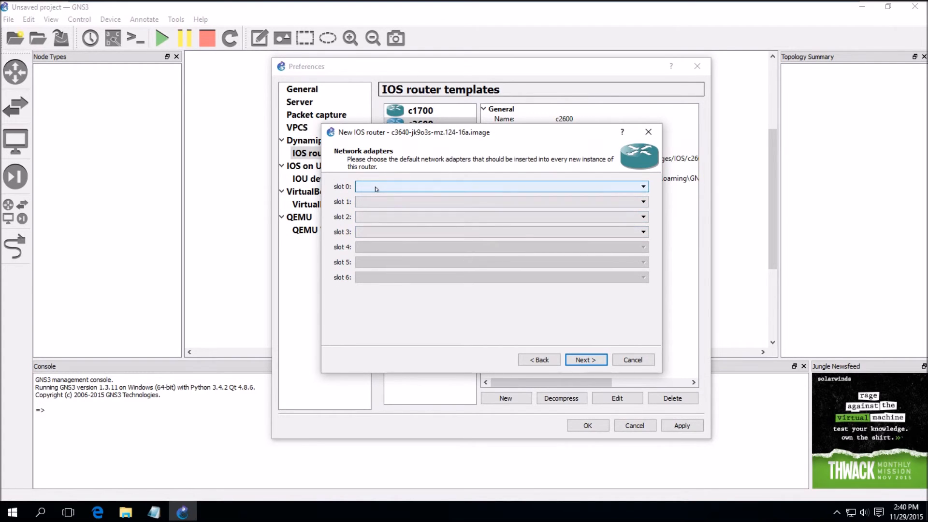
click(376, 188)
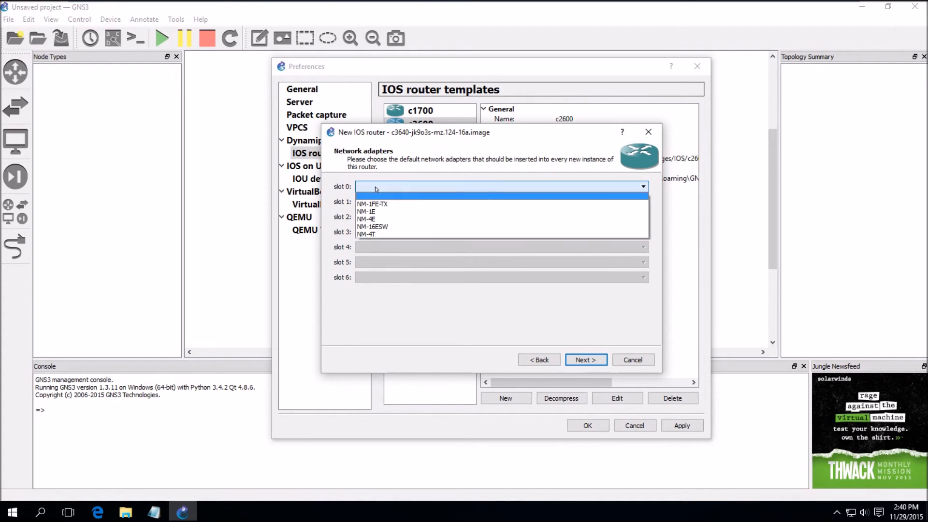
click(396, 203)
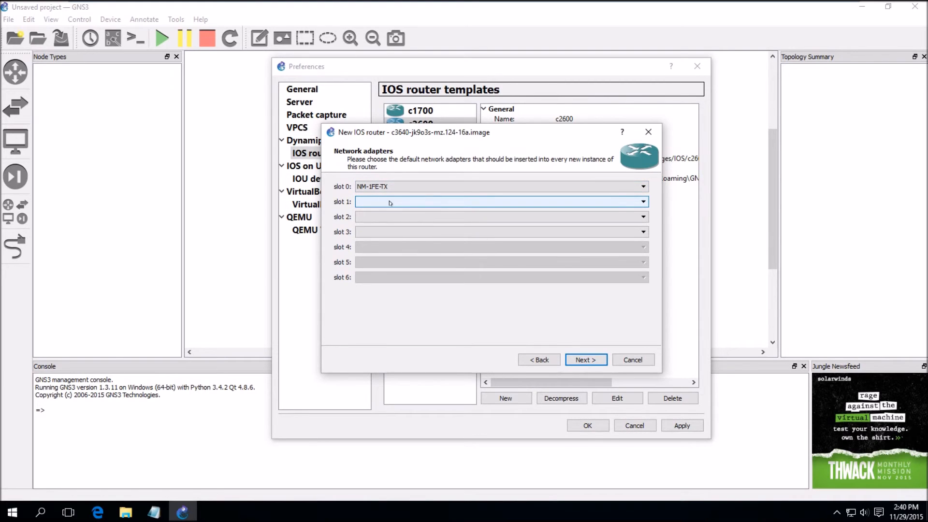
click(588, 361)
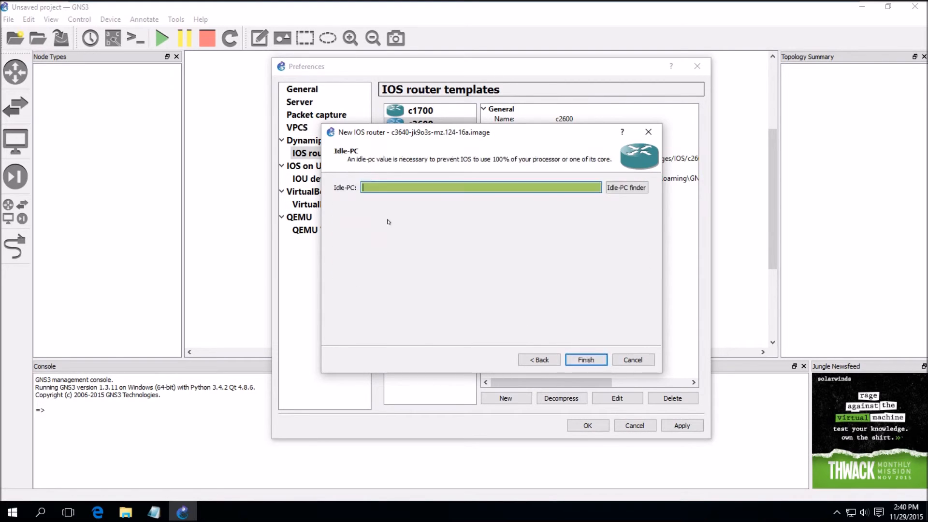
click(593, 359)
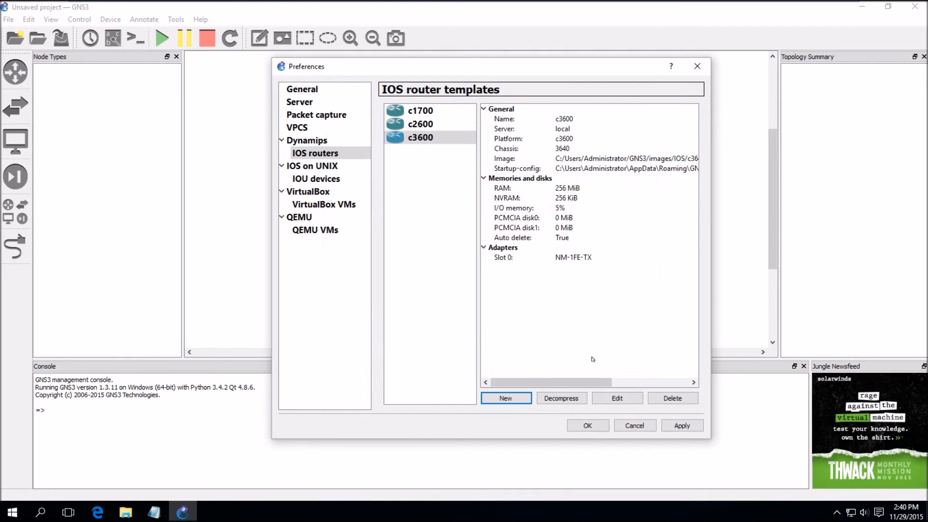
Start a new IOS router template from the c3725 image with 256 MiB RAM
click(504, 398)
click(628, 188)
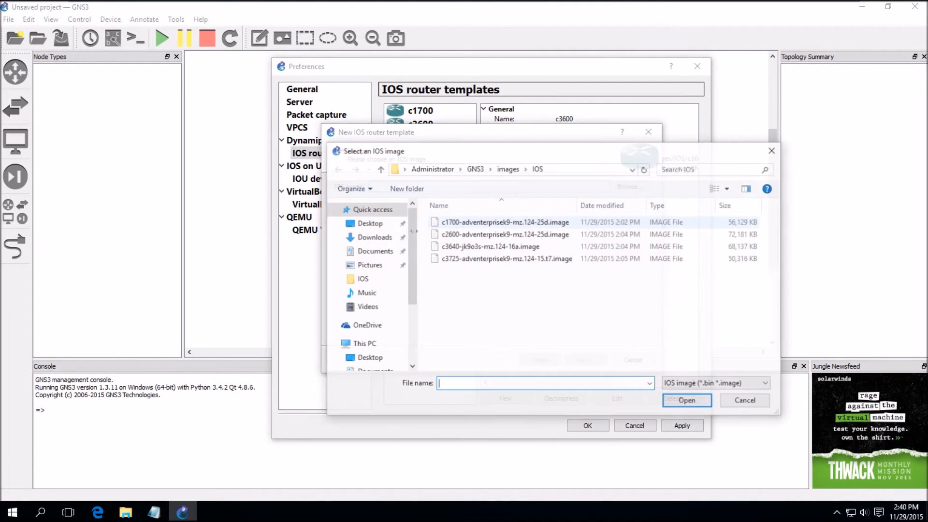
double_click(467, 259)
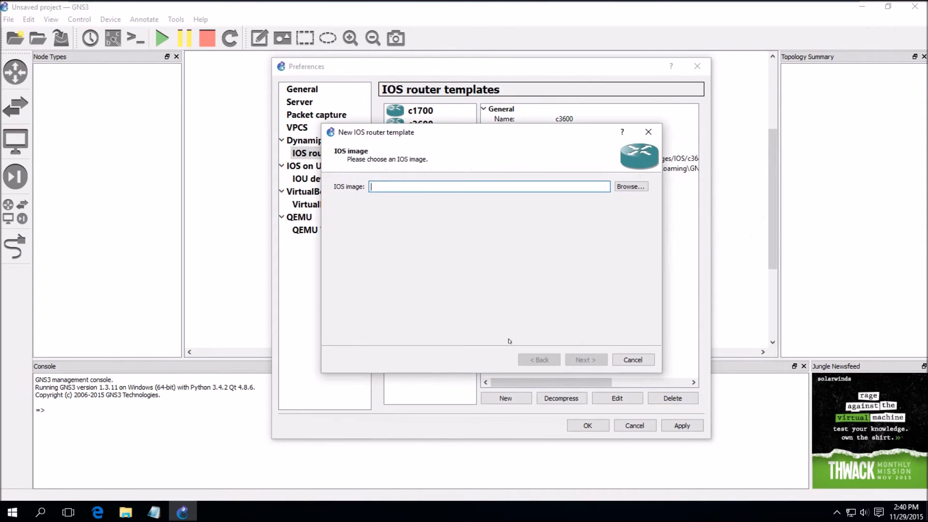
key(Return)
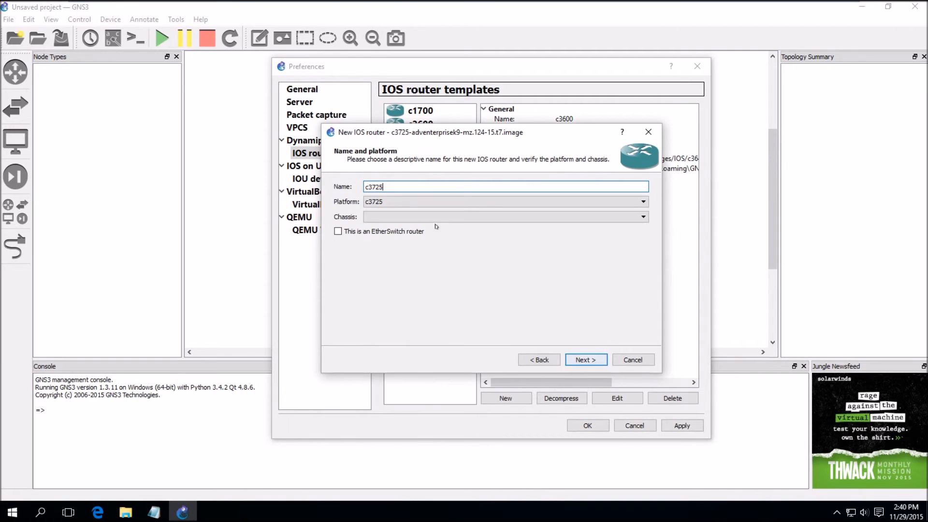
click(586, 359)
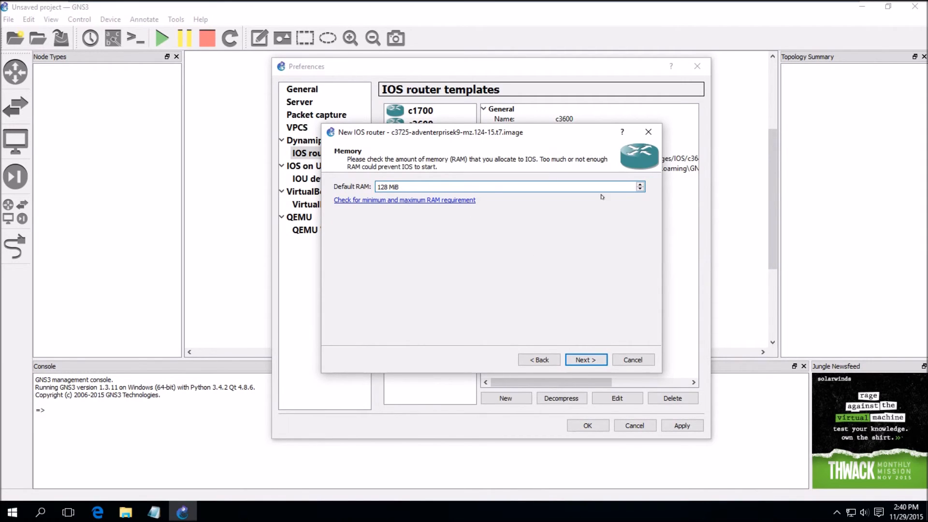
click(640, 183)
click(640, 184)
click(641, 184)
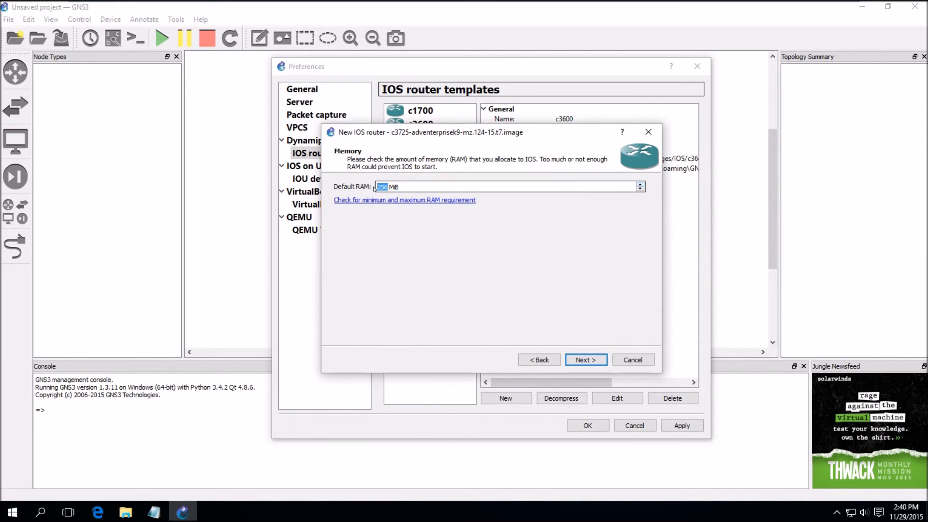
click(586, 360)
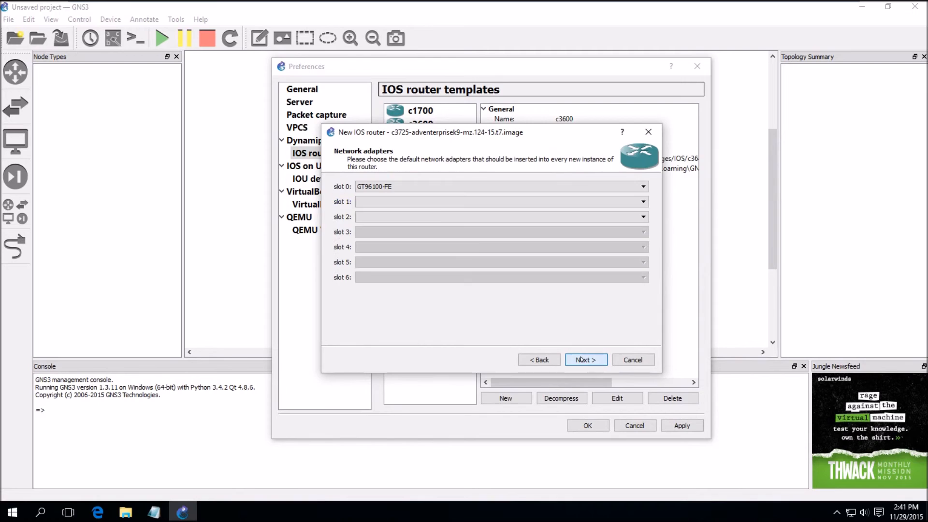
Fit the c3725 with NM-1FE-TX in slot 1, WIC-1T in wic 0 and WIC-2T in wic 1, then finish
click(386, 202)
click(395, 213)
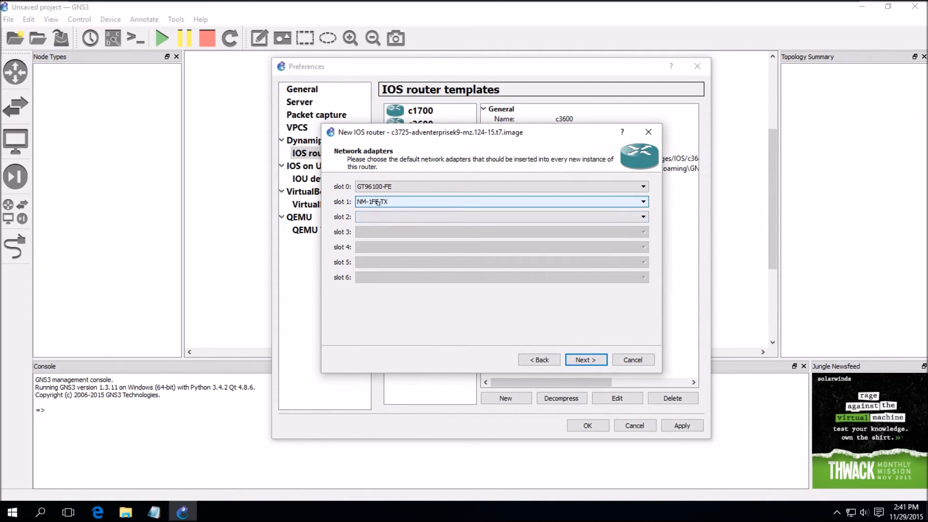
click(586, 360)
click(369, 186)
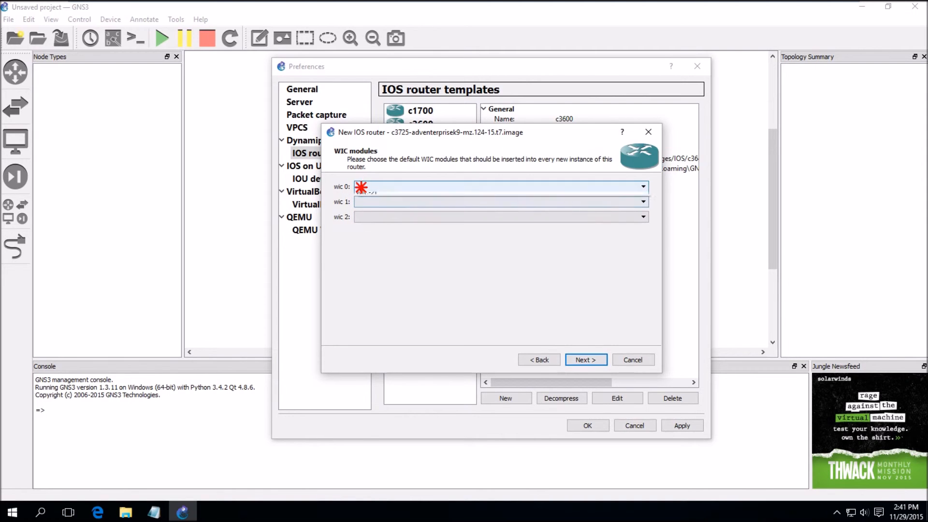
click(378, 201)
click(378, 202)
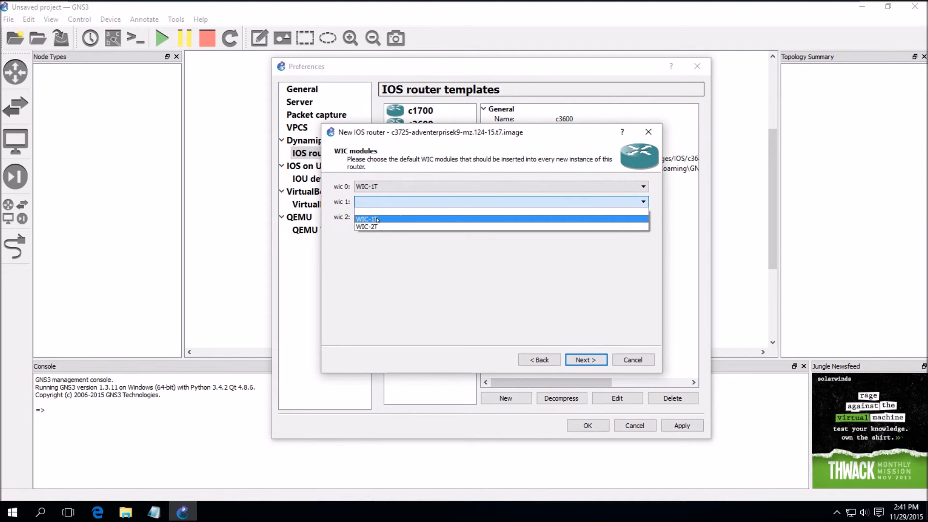
click(379, 225)
click(586, 360)
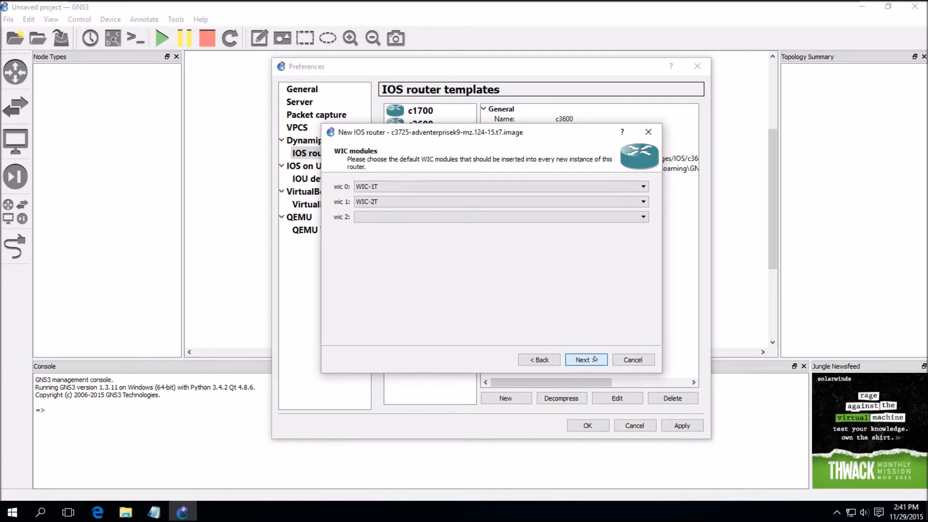
click(587, 360)
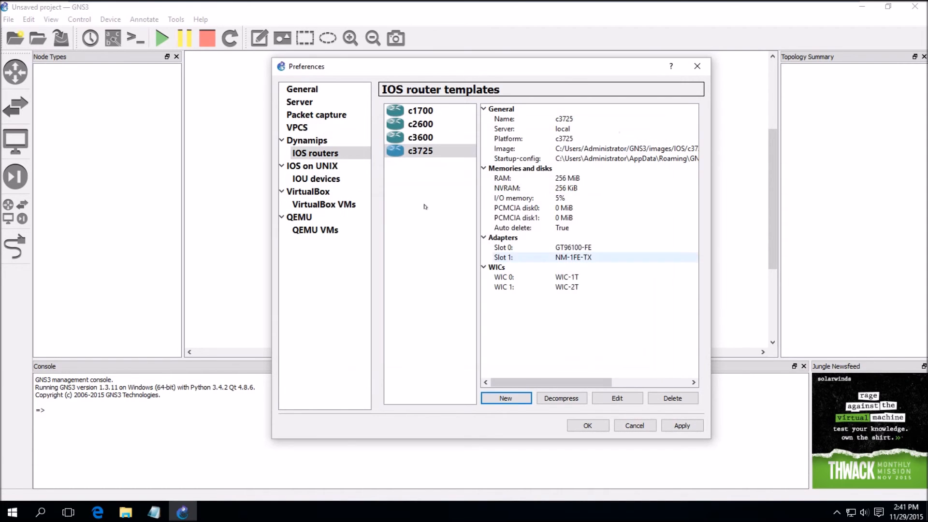
Start a new c3725-based template marked as an EtherSwitch router with 256 MiB RAM
click(504, 398)
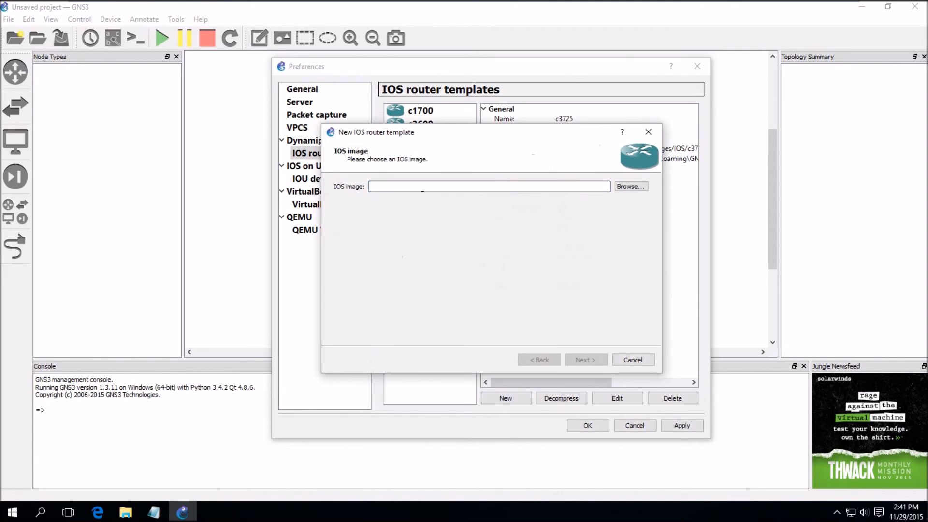
click(631, 187)
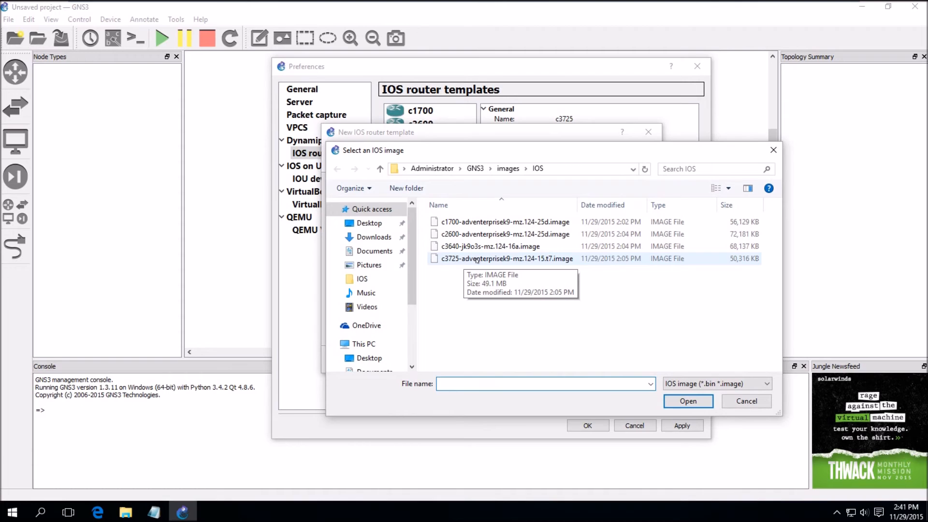
double_click(477, 259)
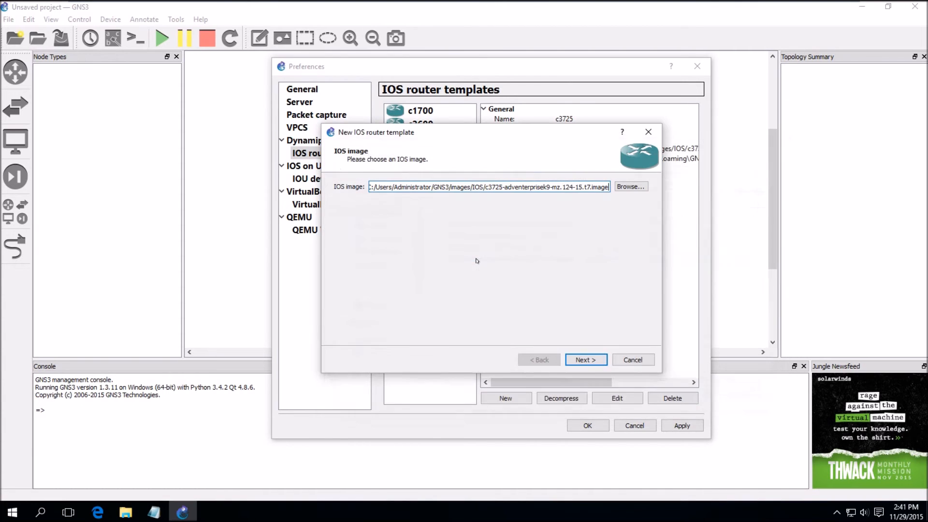
click(586, 360)
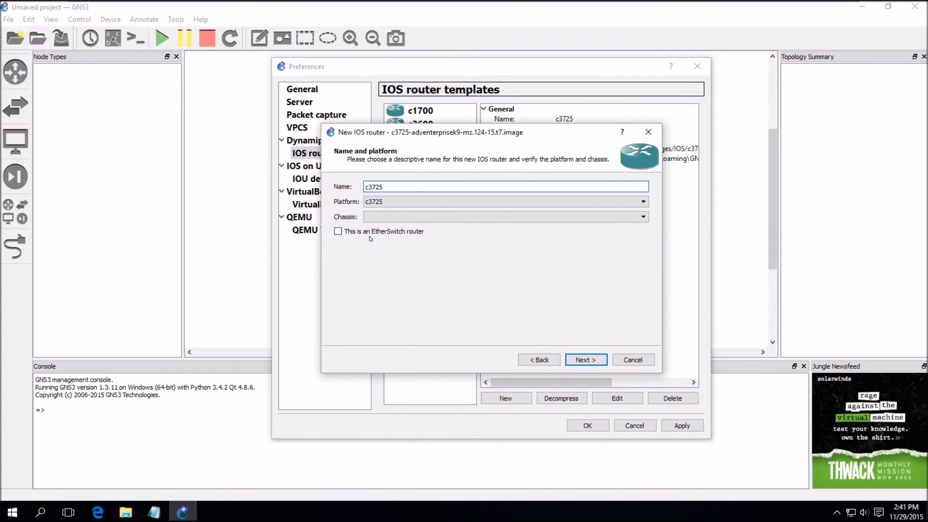
click(337, 231)
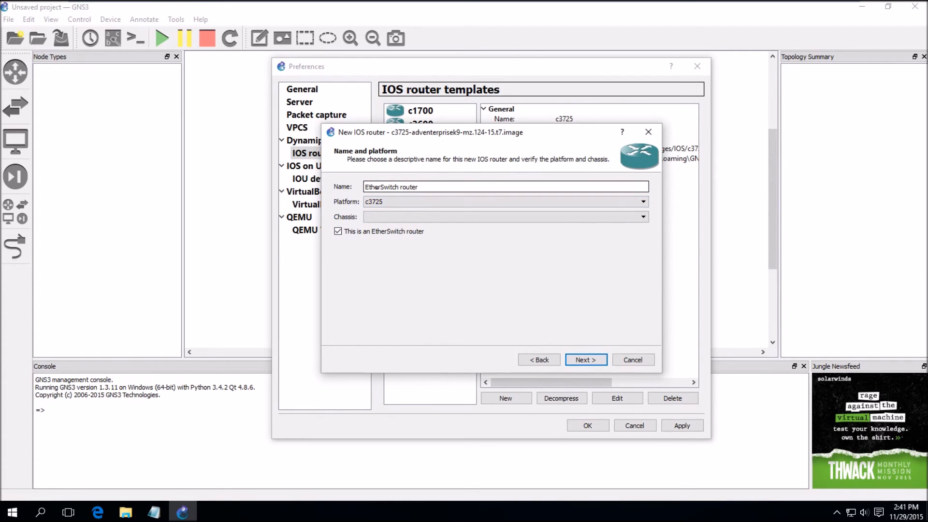
click(586, 360)
click(638, 184)
click(639, 183)
click(639, 183)
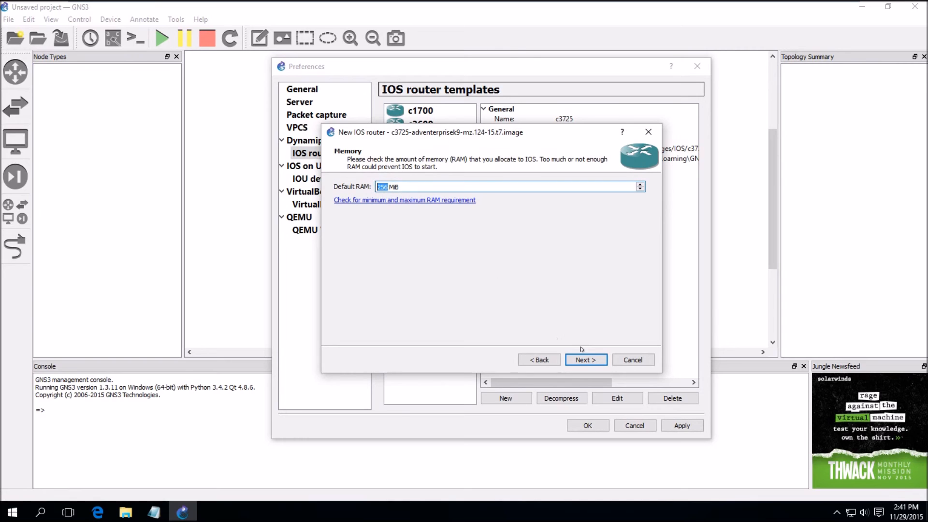
Leave slot 2 empty, keep NM-16ESW in slot 1, finish the EtherSwitch template and apply
click(594, 359)
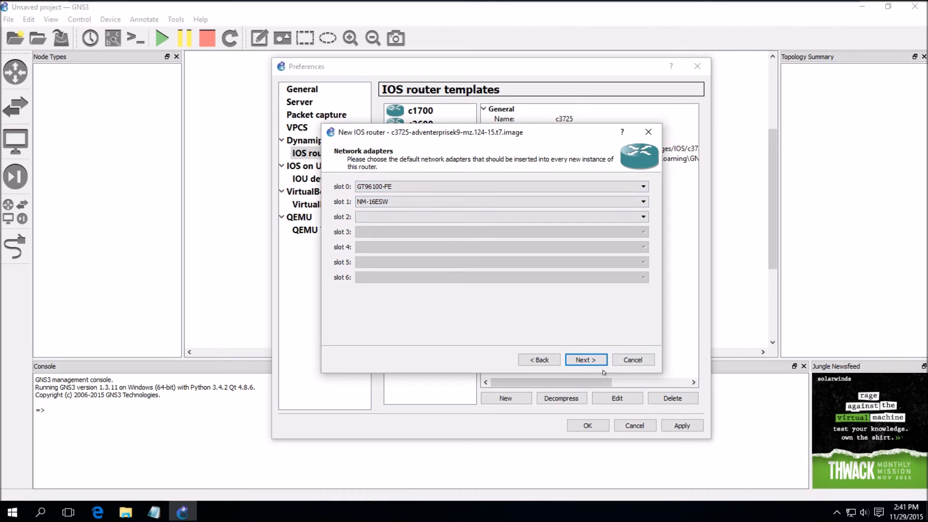
click(380, 218)
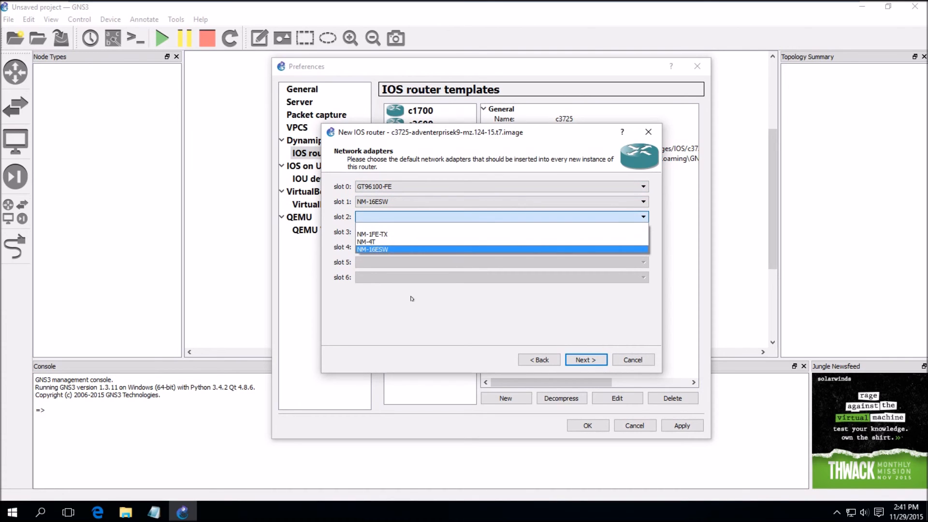
click(438, 321)
click(593, 361)
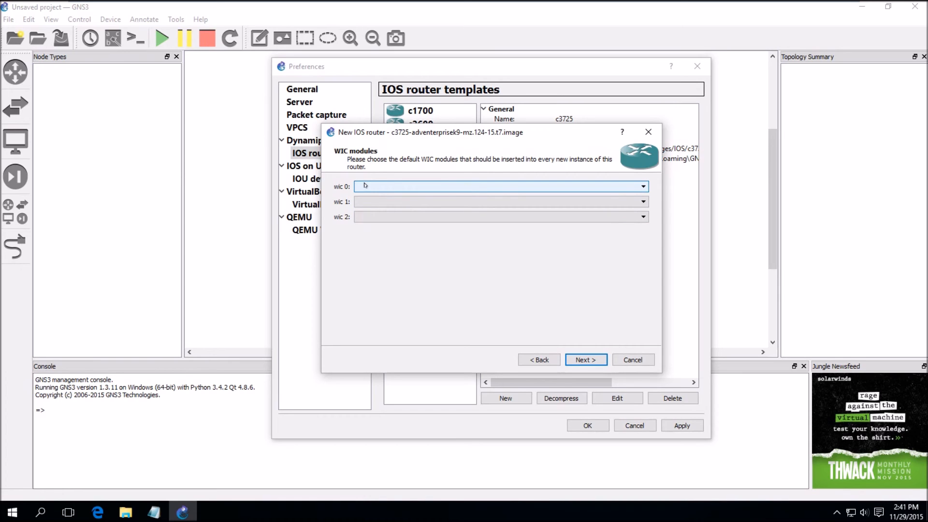
click(588, 361)
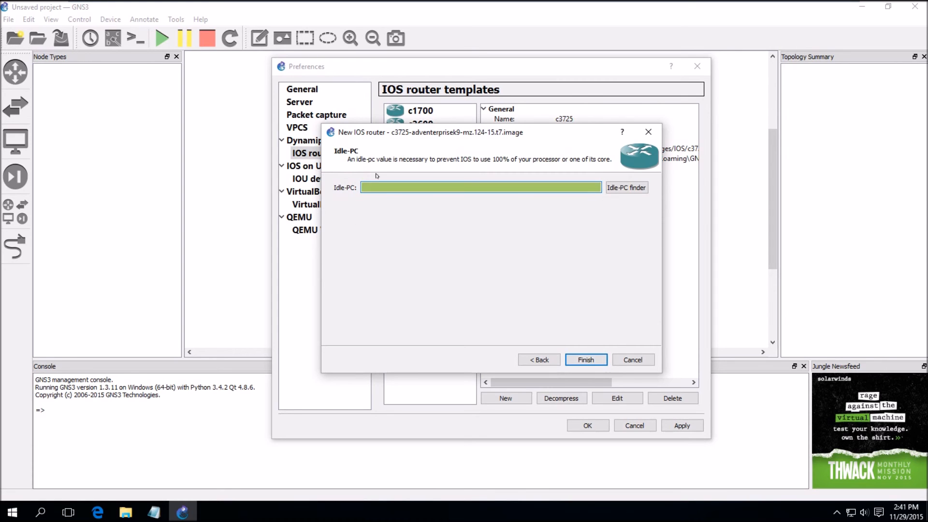
click(588, 361)
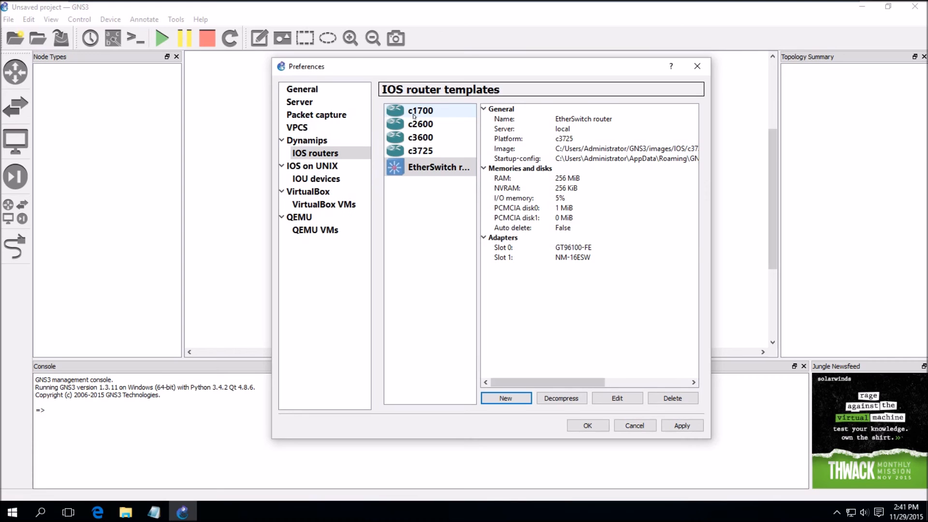
click(695, 425)
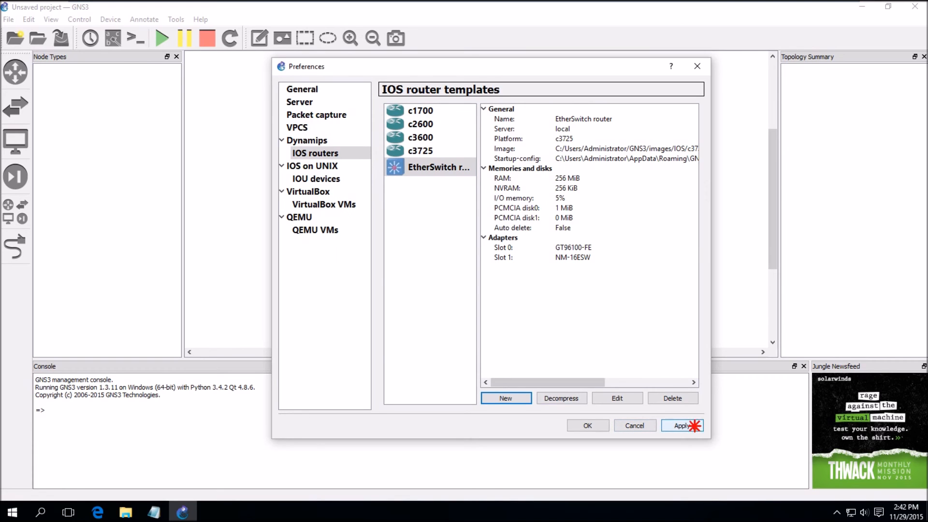
Close Preferences, drag a c3600 router onto the canvas as R1 and start it
click(588, 425)
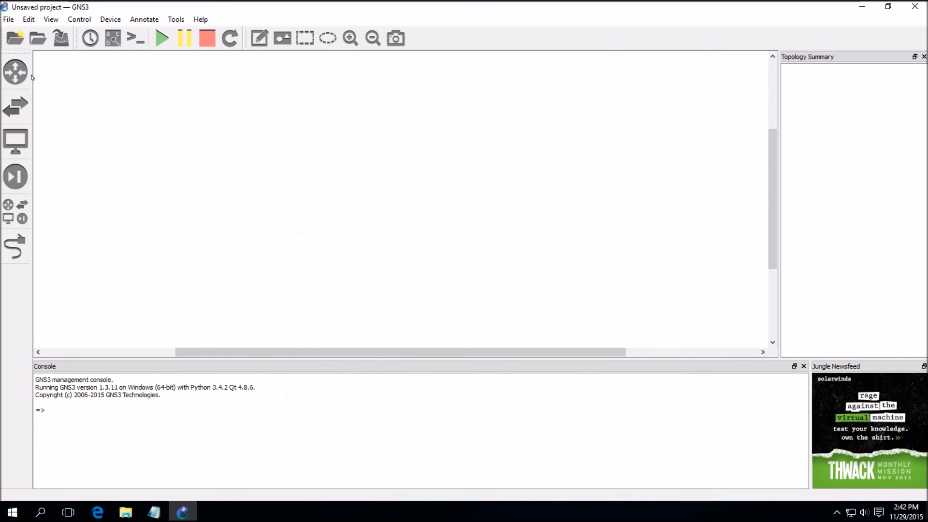
click(14, 76)
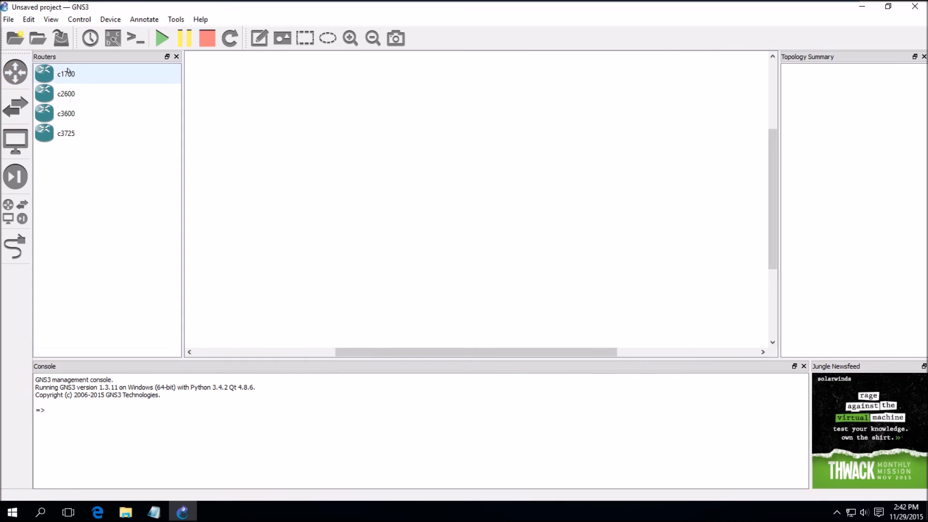
drag(67, 114, 414, 179)
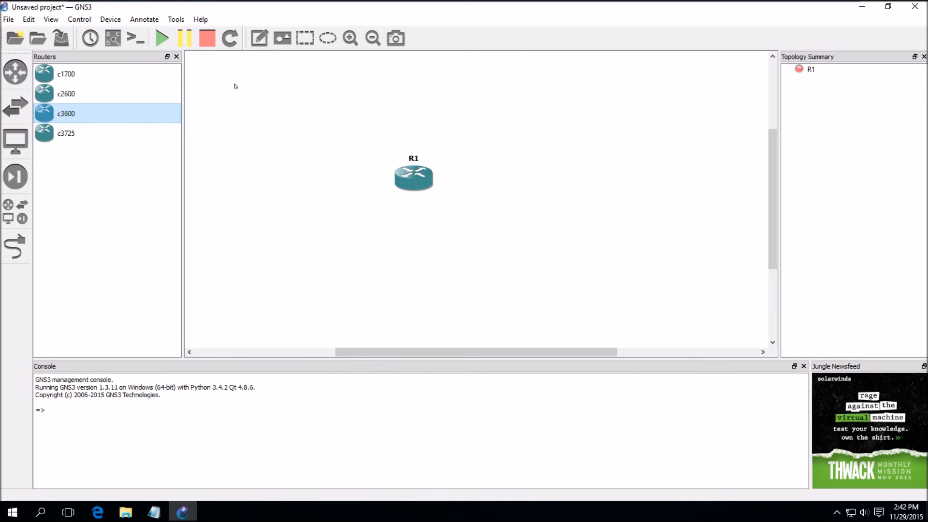
click(176, 57)
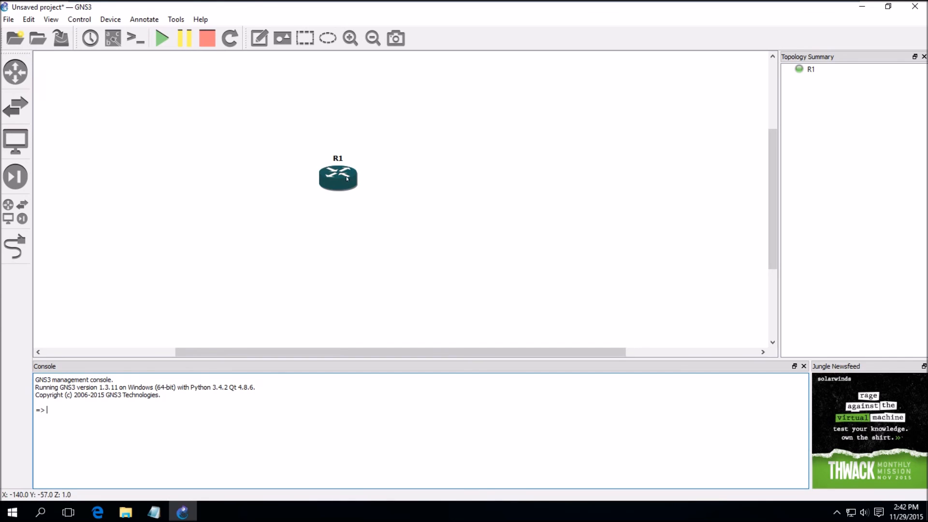
View R1's full-screen console at the R1# prompt, then close it and stop all devices
right_click(340, 178)
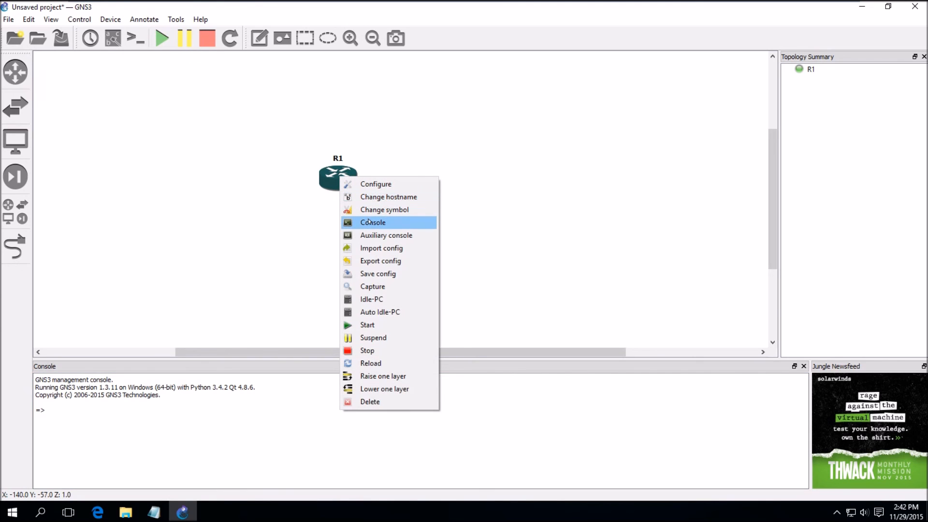
click(372, 222)
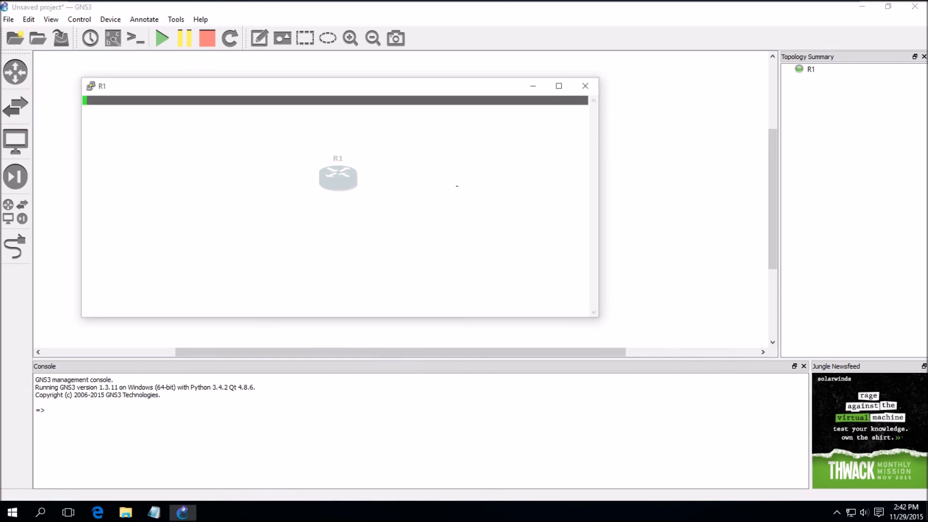
click(559, 83)
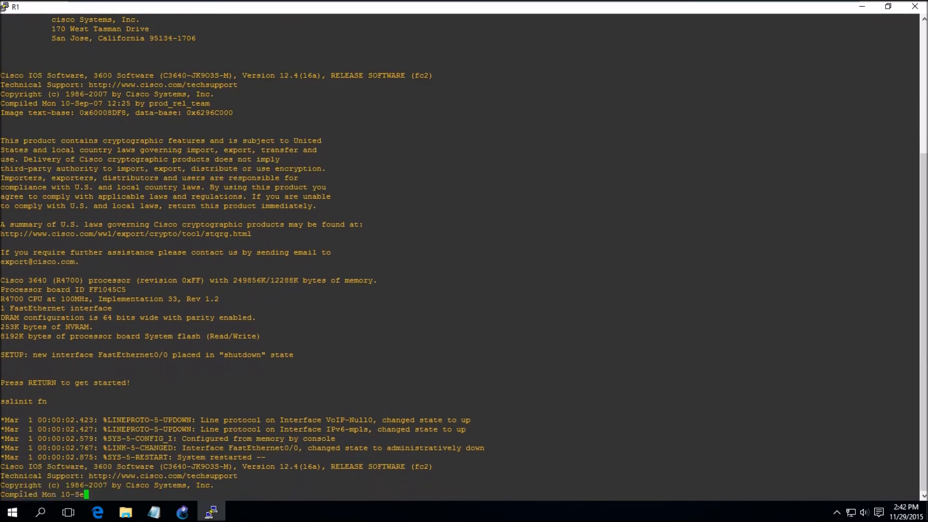
key(Return)
key(Return)
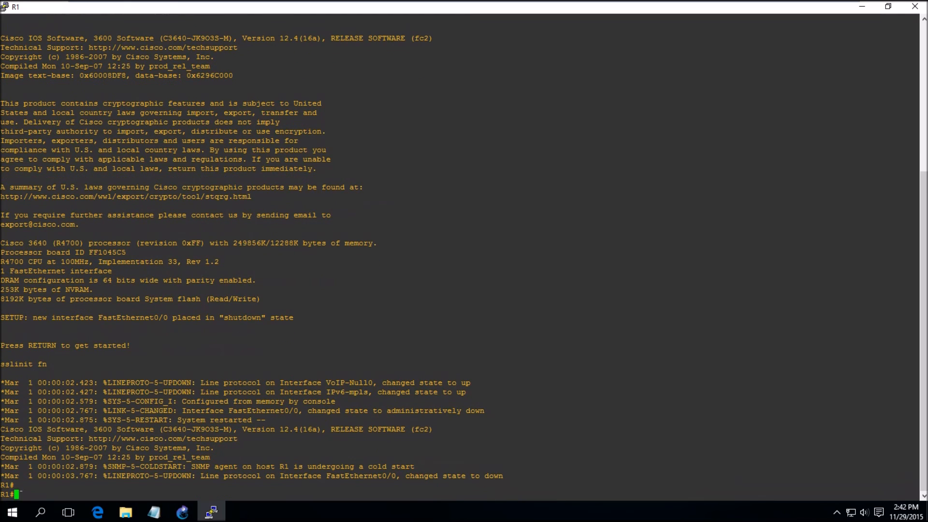
click(915, 7)
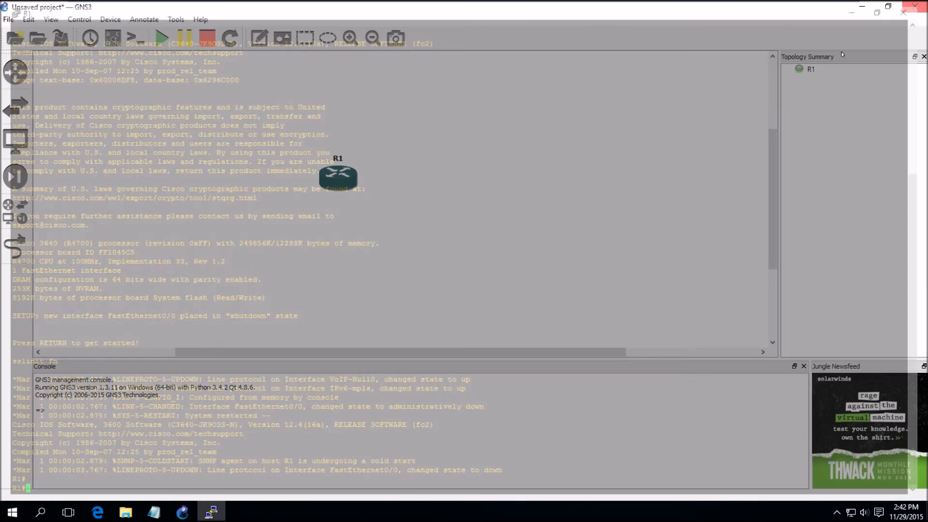
click(206, 40)
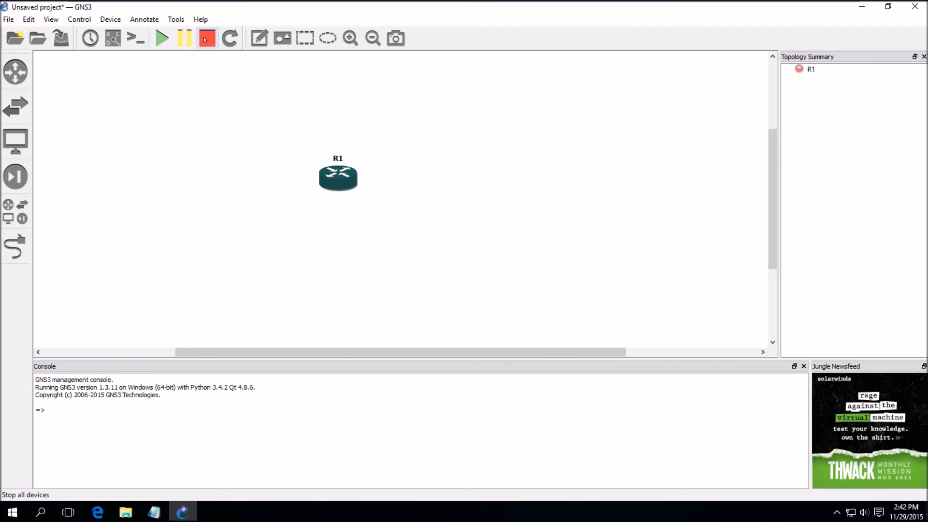